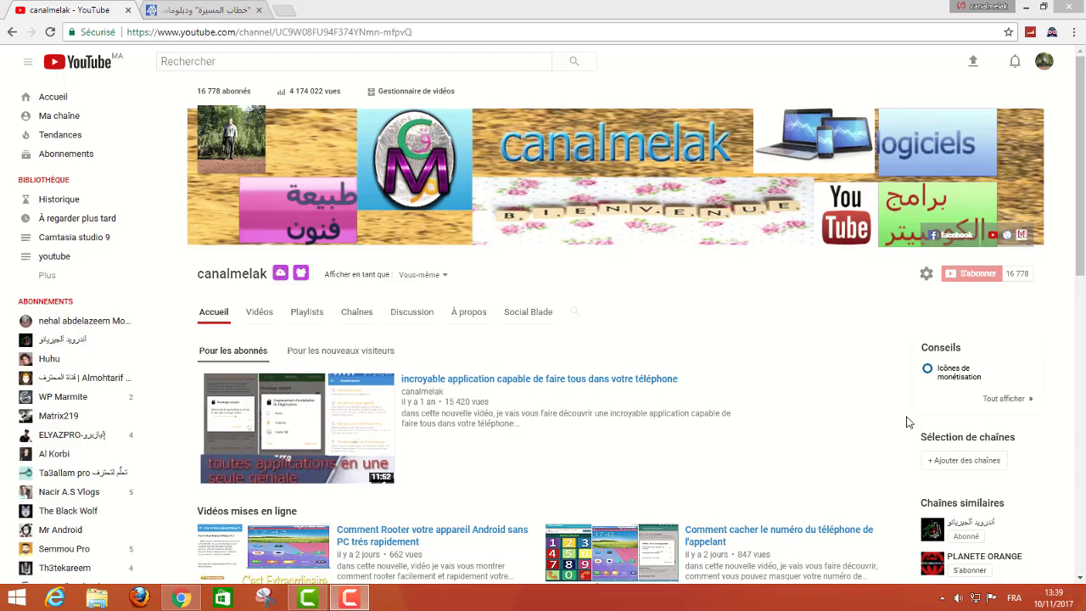
Step: Switch to Camtasia and import the video "dernier intro canalmalek" into the Media Bin
{"action": "key", "text": "alt+Tab"}
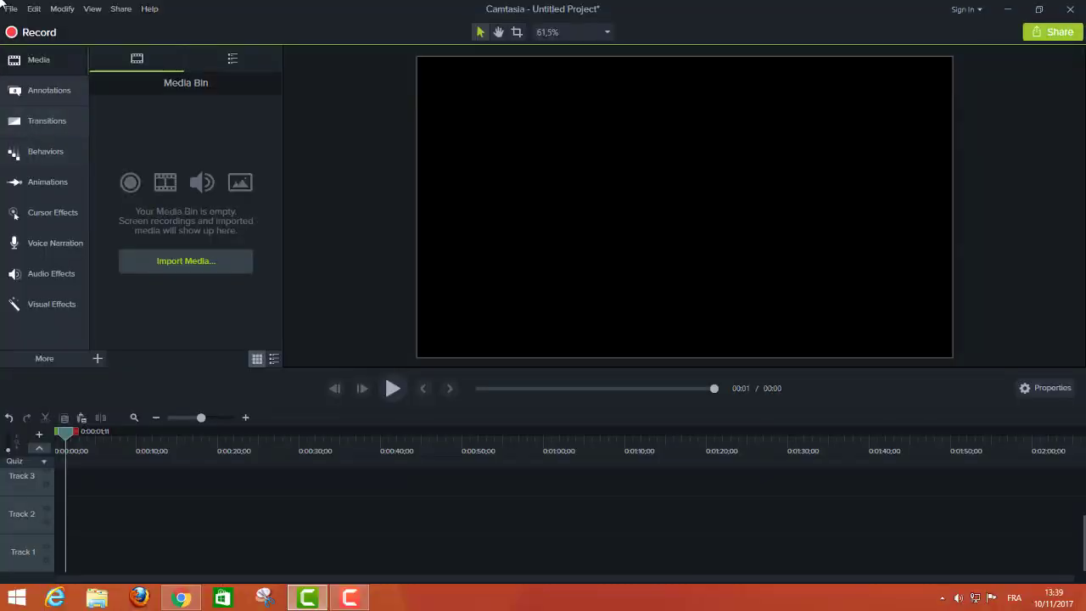
{"action": "left_click", "coordinate": [183, 262]}
{"action": "left_click", "coordinate": [154, 94]}
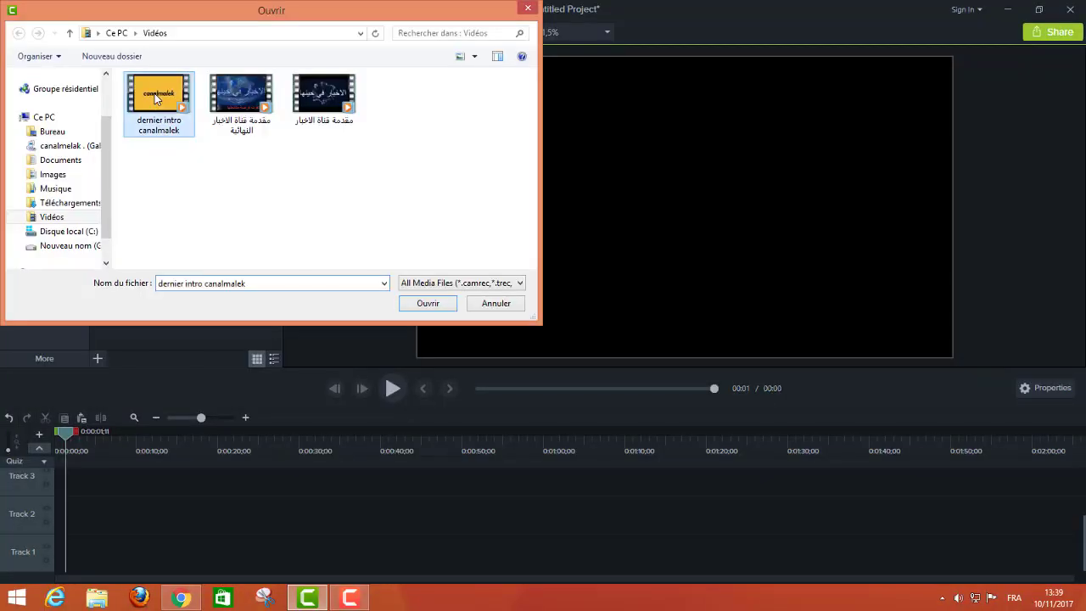
{"action": "left_click", "coordinate": [440, 306]}
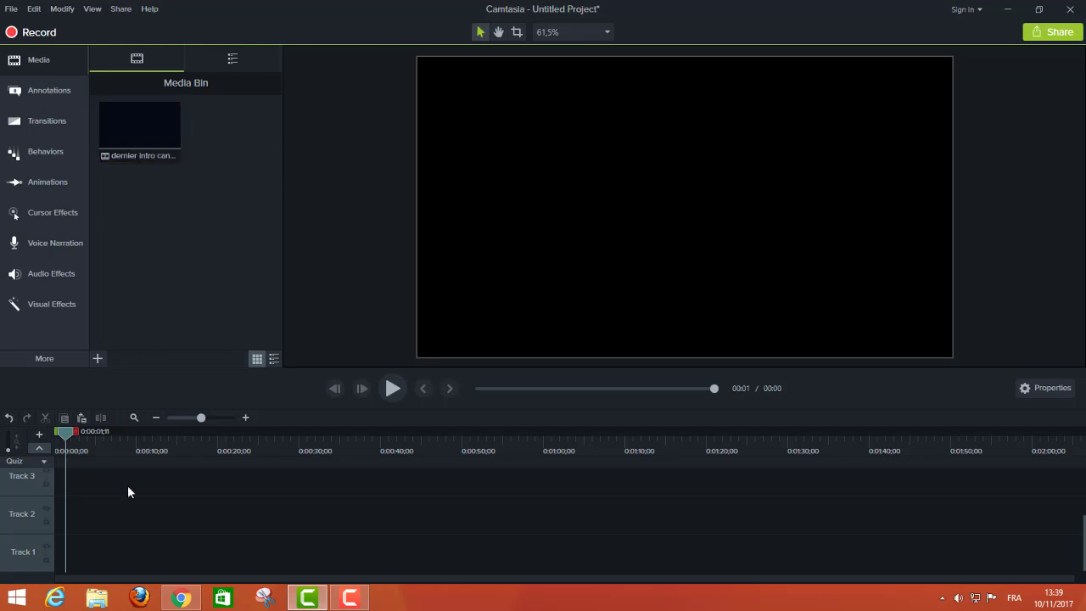
Step: Add the imported intro video to the beginning of Track 1 and set the playhead to 0:00:04;01
{"action": "left_click_drag", "start_coordinate": [65, 431], "coordinate": [58, 431]}
{"action": "right_click", "coordinate": [117, 122]}
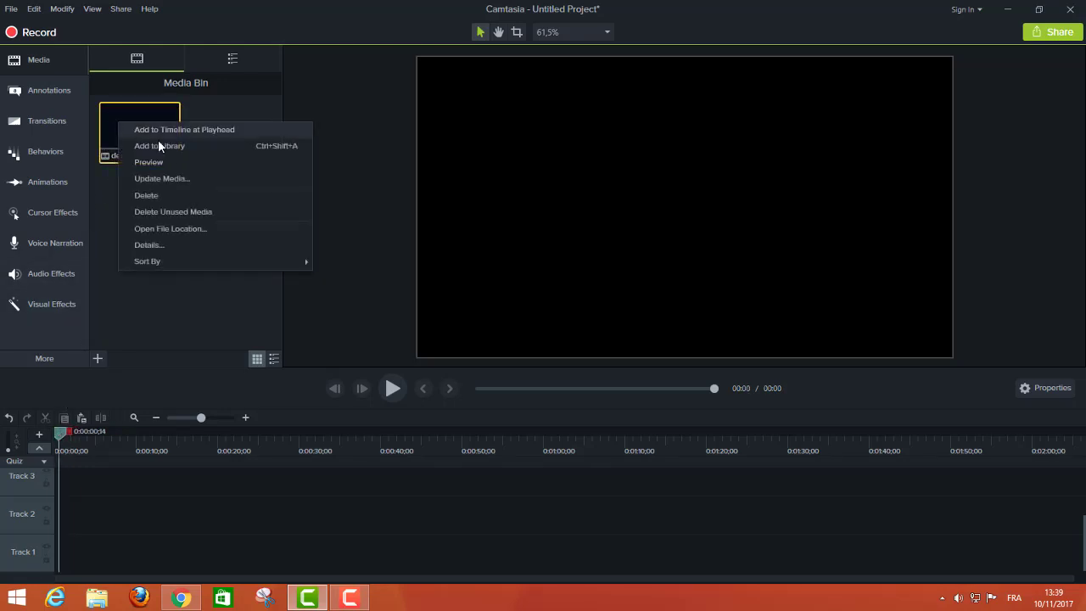
{"action": "left_click", "coordinate": [174, 130]}
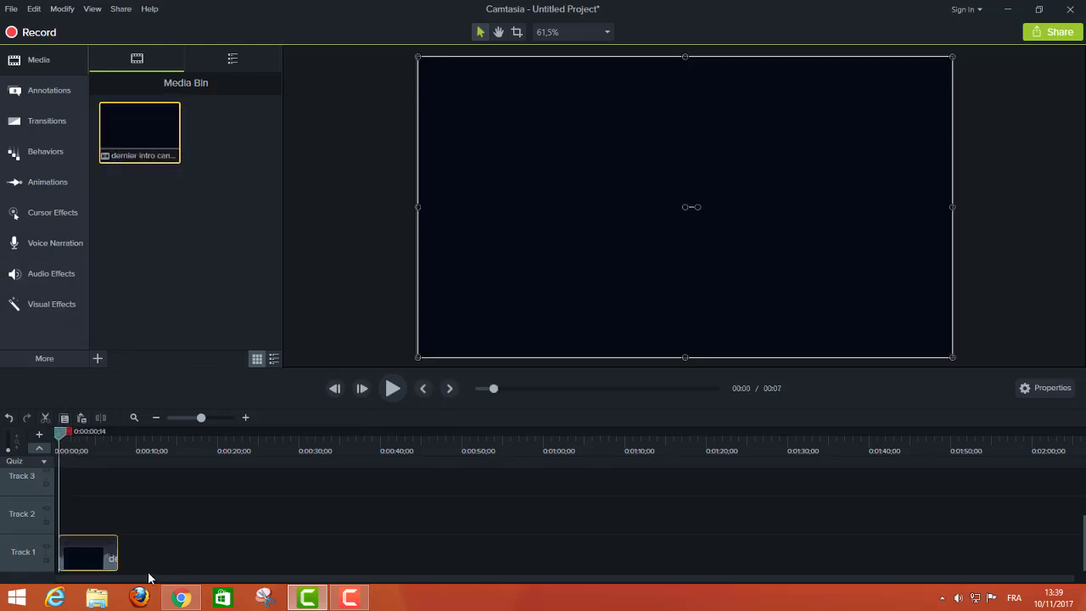
{"action": "left_click_drag", "start_coordinate": [61, 433], "coordinate": [88, 431]}
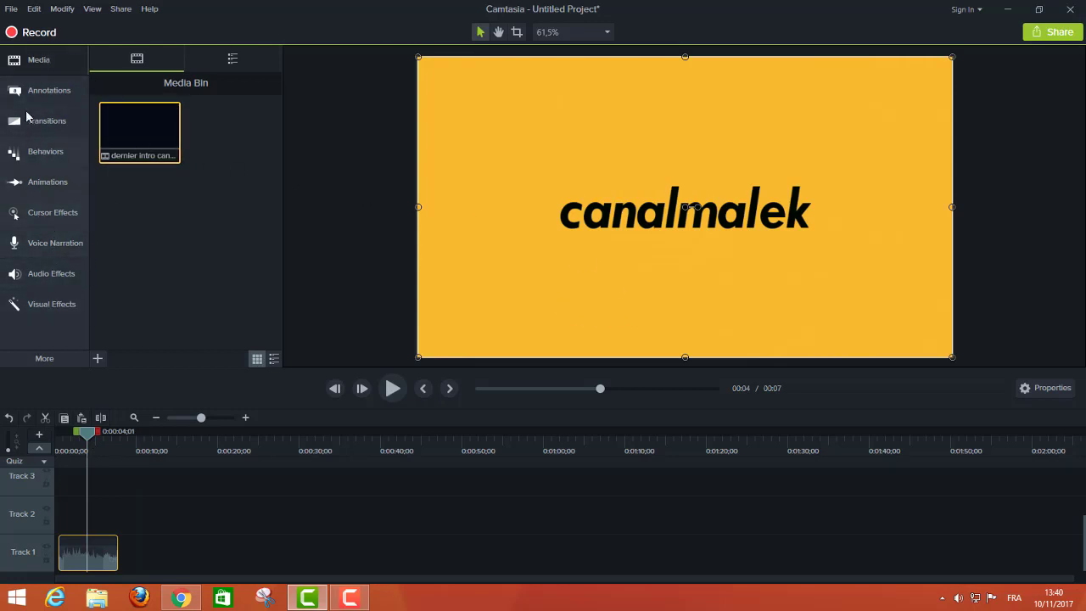
Step: Examine the annotation callouts in the Abstract, Basic, Urban and Legacy styles, and return the style filter to All
{"action": "left_click", "coordinate": [38, 92]}
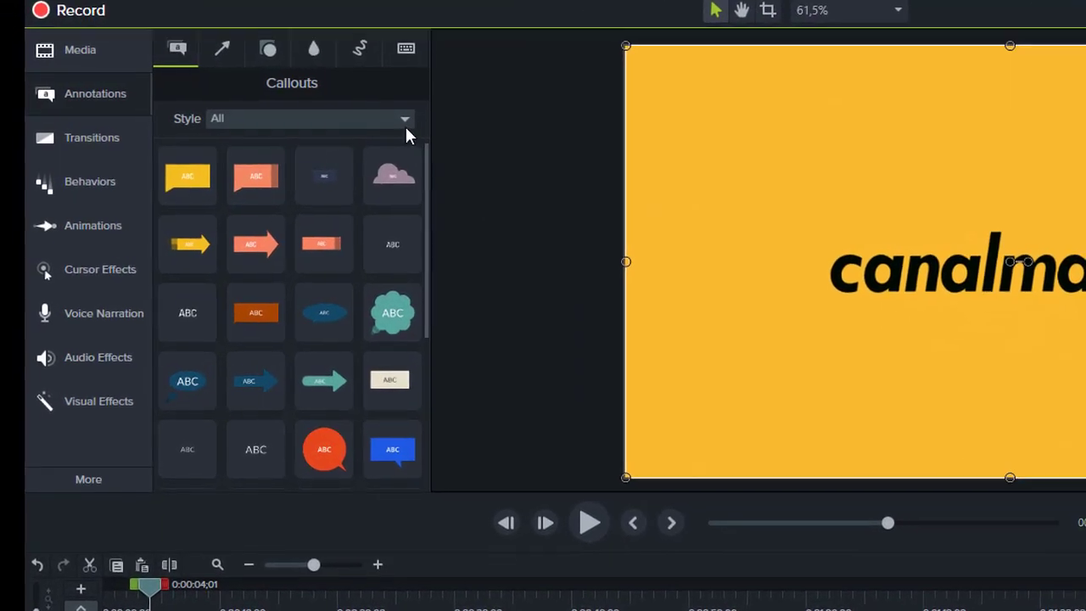
{"action": "left_click", "coordinate": [406, 121]}
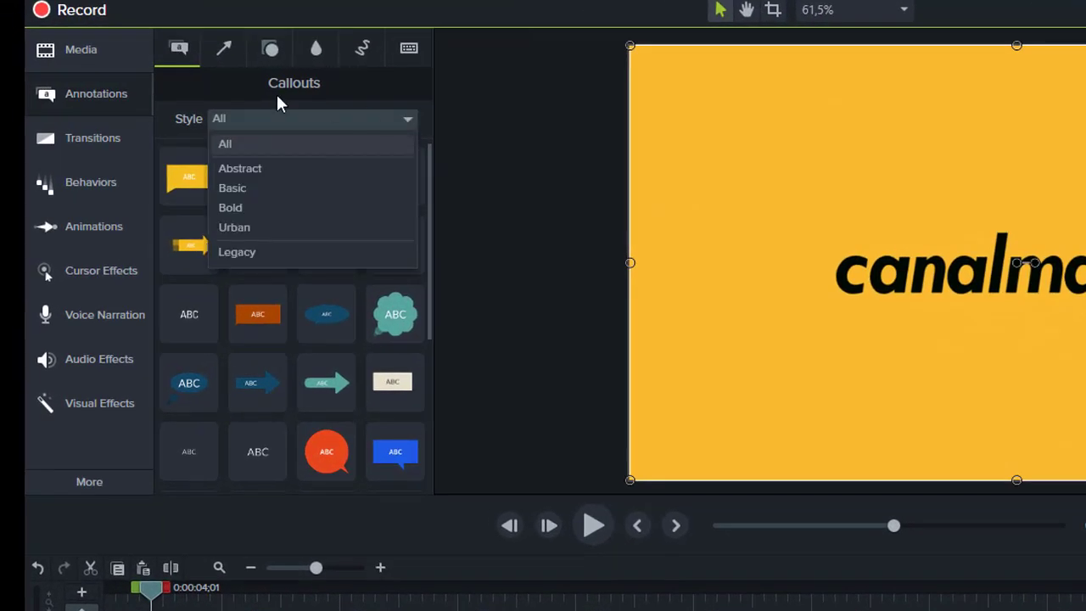
{"action": "left_click", "coordinate": [252, 170]}
{"action": "left_click", "coordinate": [405, 119]}
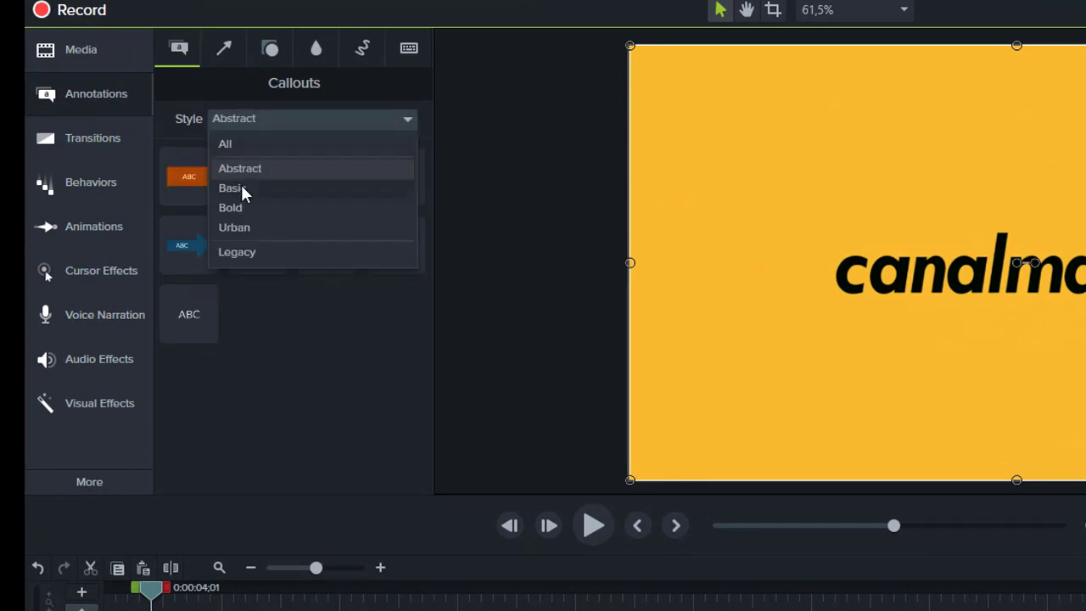
{"action": "left_click", "coordinate": [241, 187]}
{"action": "scroll", "coordinate": [412, 119], "scroll_direction": "down", "scroll_amount": 2}
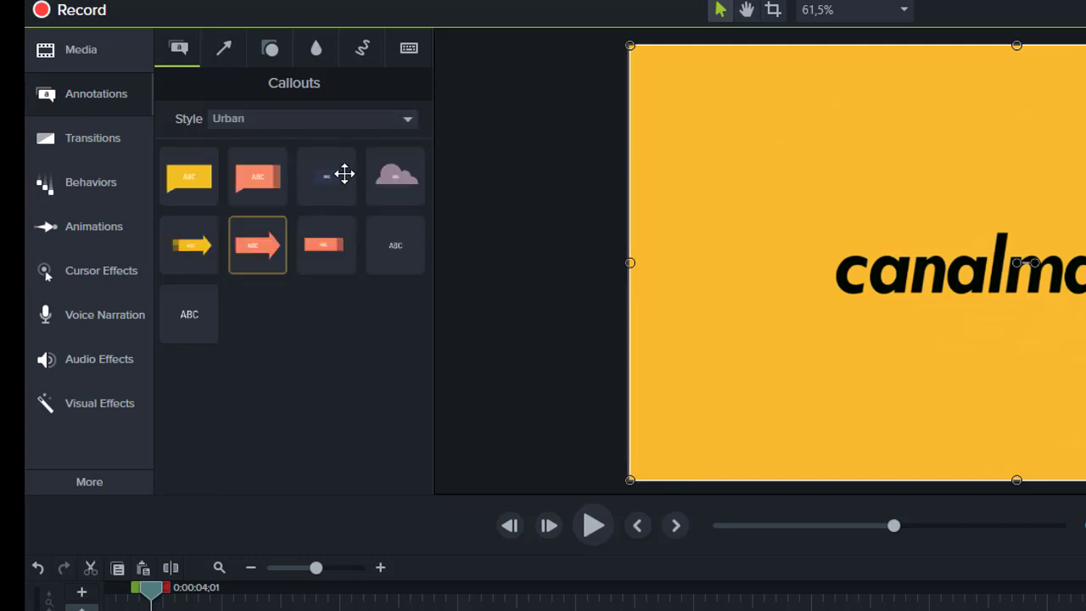
{"action": "left_click", "coordinate": [408, 119]}
{"action": "left_click", "coordinate": [226, 252]}
{"action": "left_click", "coordinate": [405, 121]}
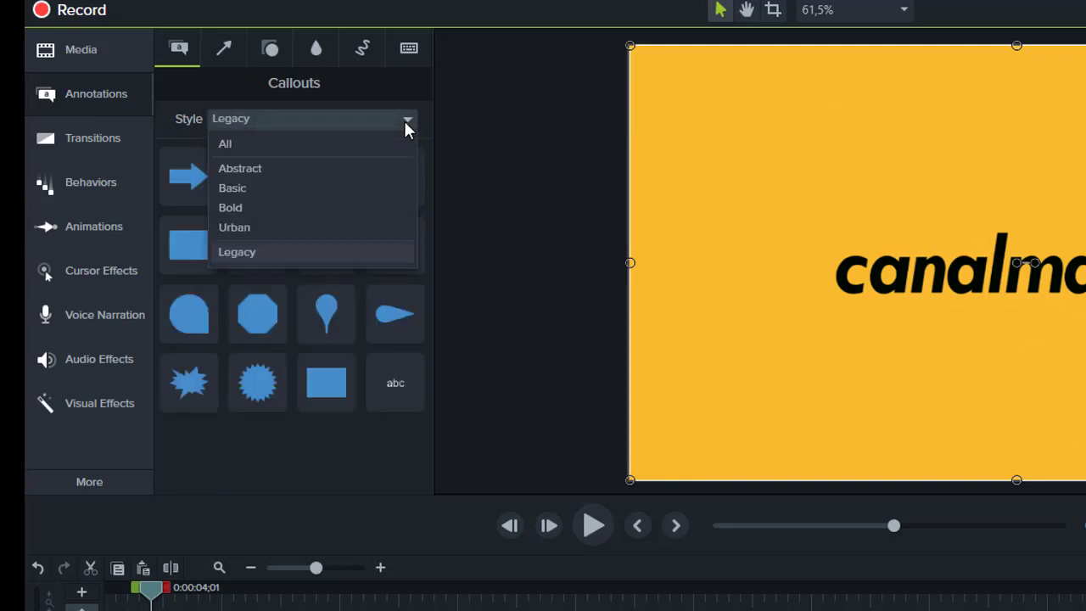
{"action": "left_click", "coordinate": [226, 144]}
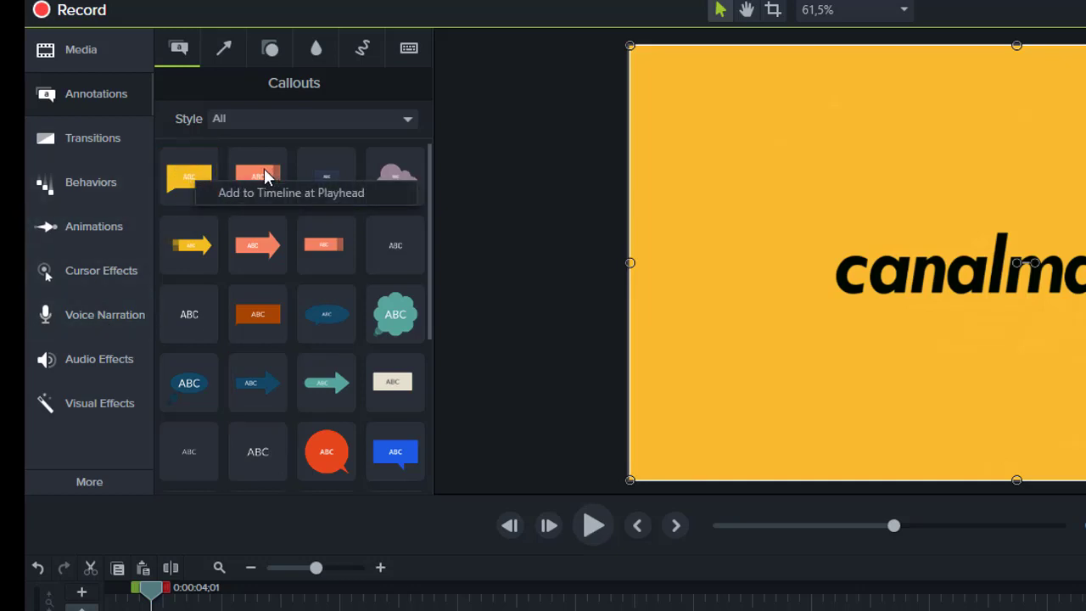
Step: Add the salmon rectangular speech bubble callout at the playhead and replace its text with "canalmalek"
{"action": "left_click", "coordinate": [316, 180]}
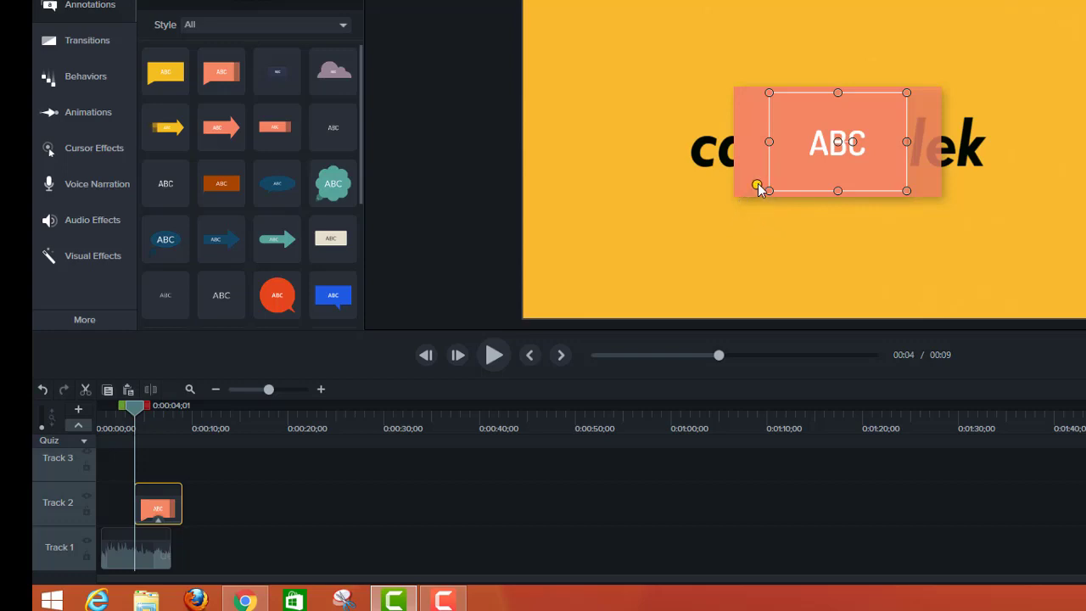
{"action": "double_click", "coordinate": [840, 146]}
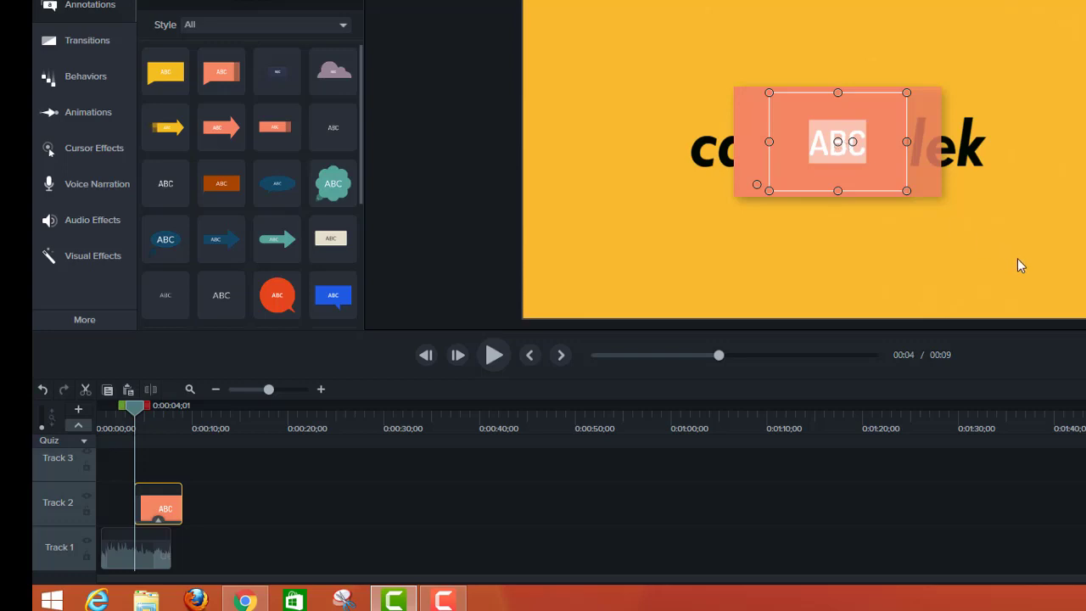
{"action": "type", "text": "can"}
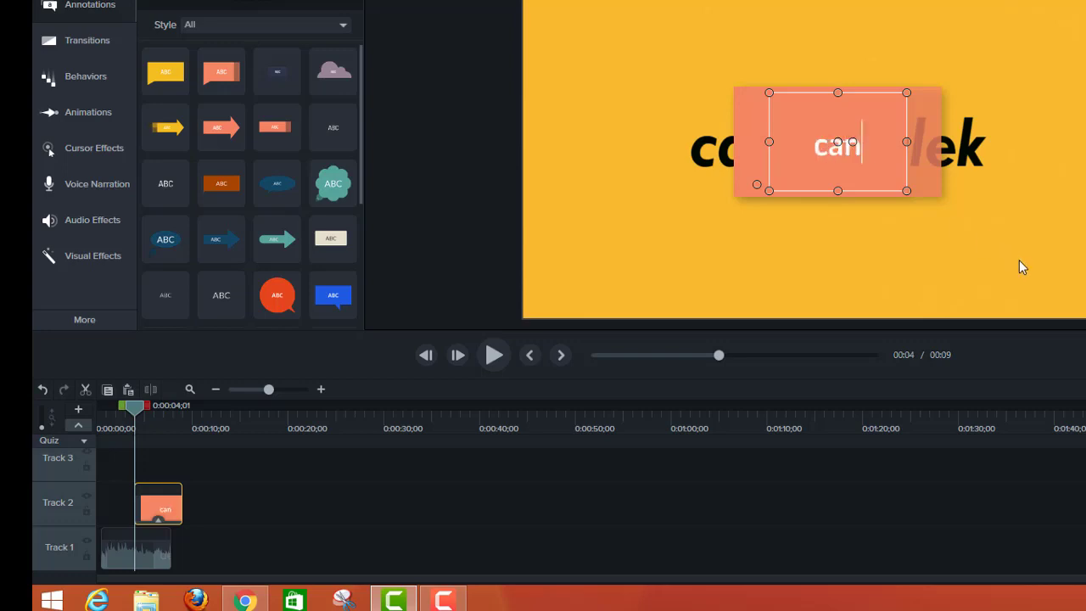
{"action": "type", "text": "almalek"}
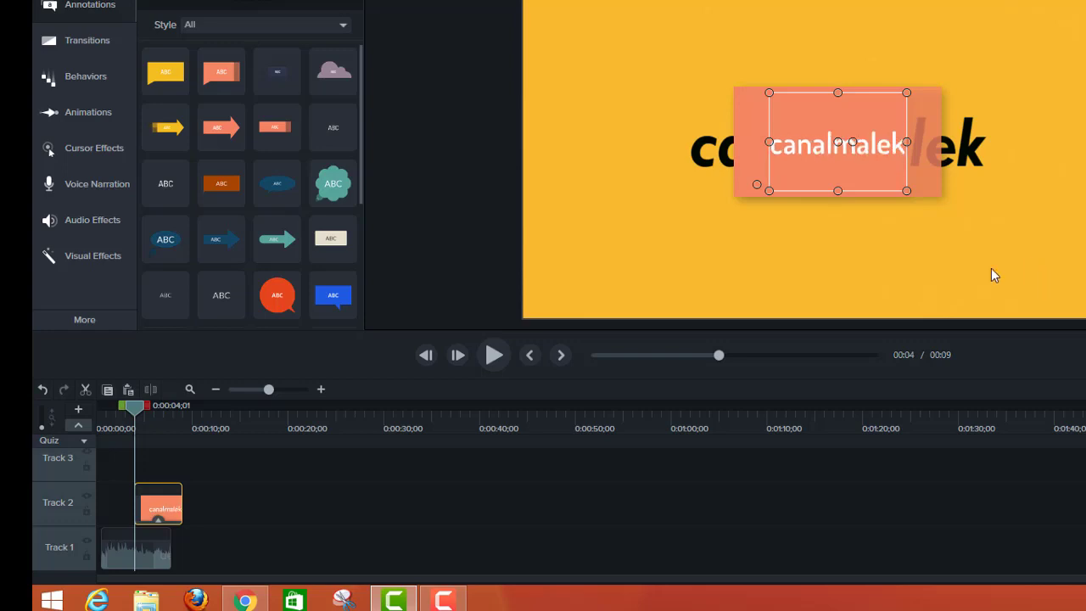
{"action": "left_click", "coordinate": [929, 240]}
{"action": "key", "text": "ctrl+z"}
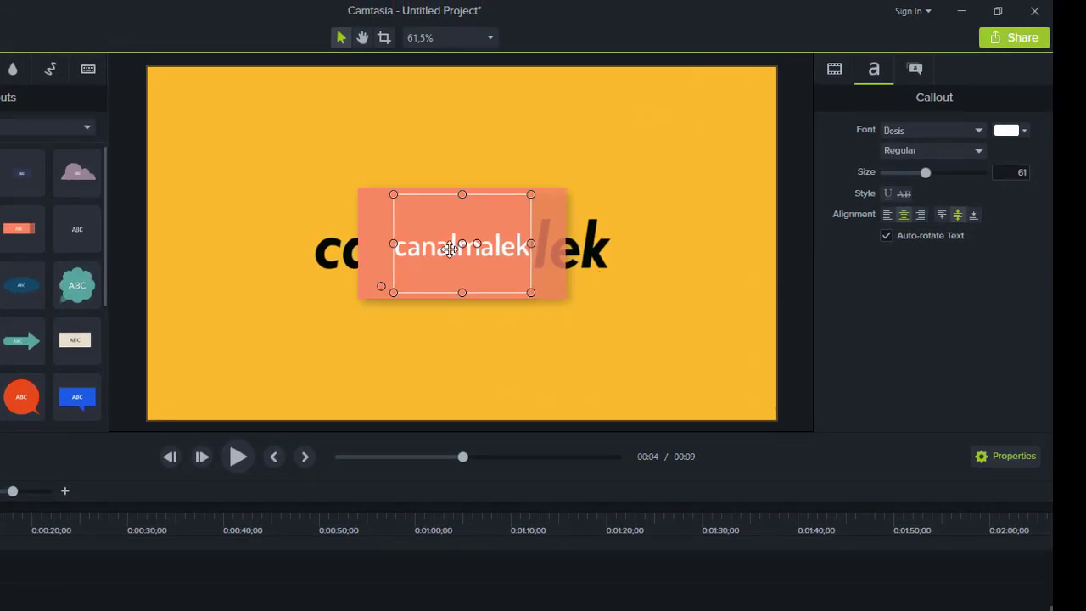
Step: Change the callout text's font to Impact and its color to blue
{"action": "left_click", "coordinate": [914, 70]}
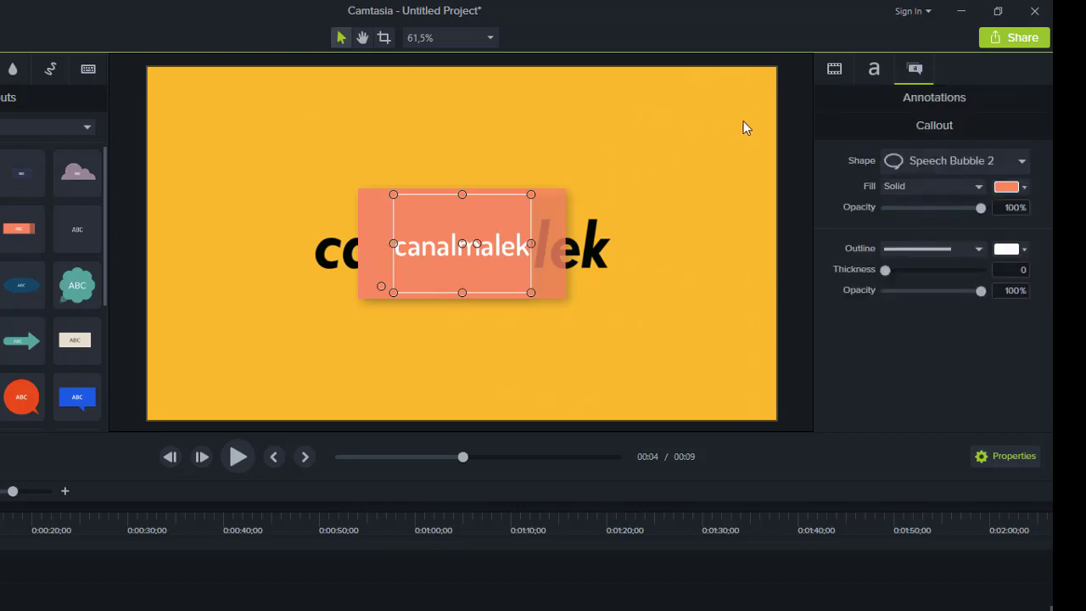
{"action": "left_click", "coordinate": [874, 72]}
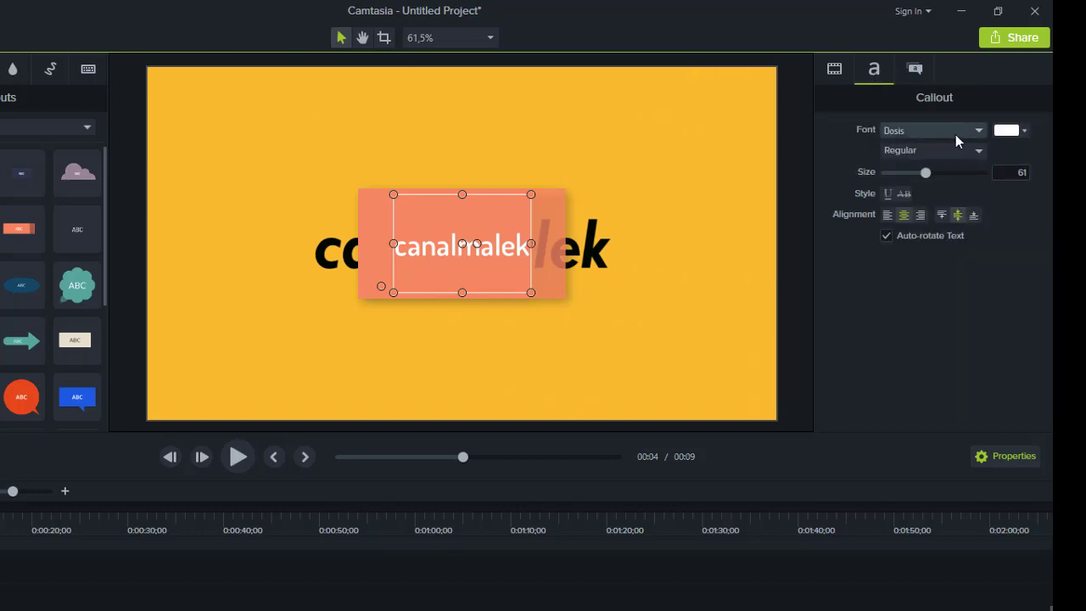
{"action": "left_click", "coordinate": [981, 130]}
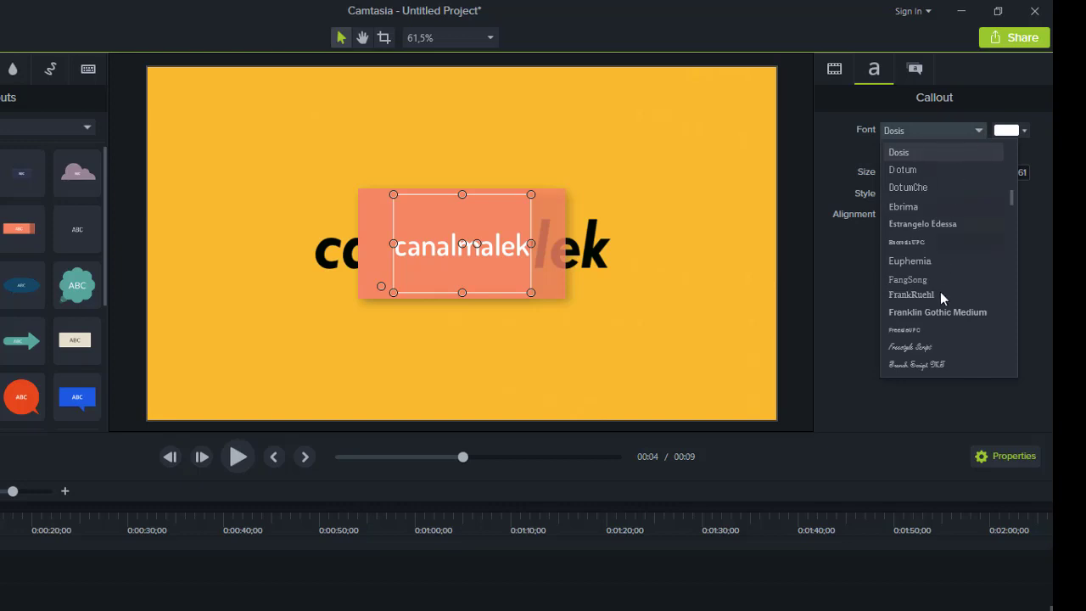
{"action": "scroll", "coordinate": [934, 299], "scroll_direction": "down", "scroll_amount": 2}
{"action": "scroll", "coordinate": [930, 286], "scroll_direction": "down", "scroll_amount": 3}
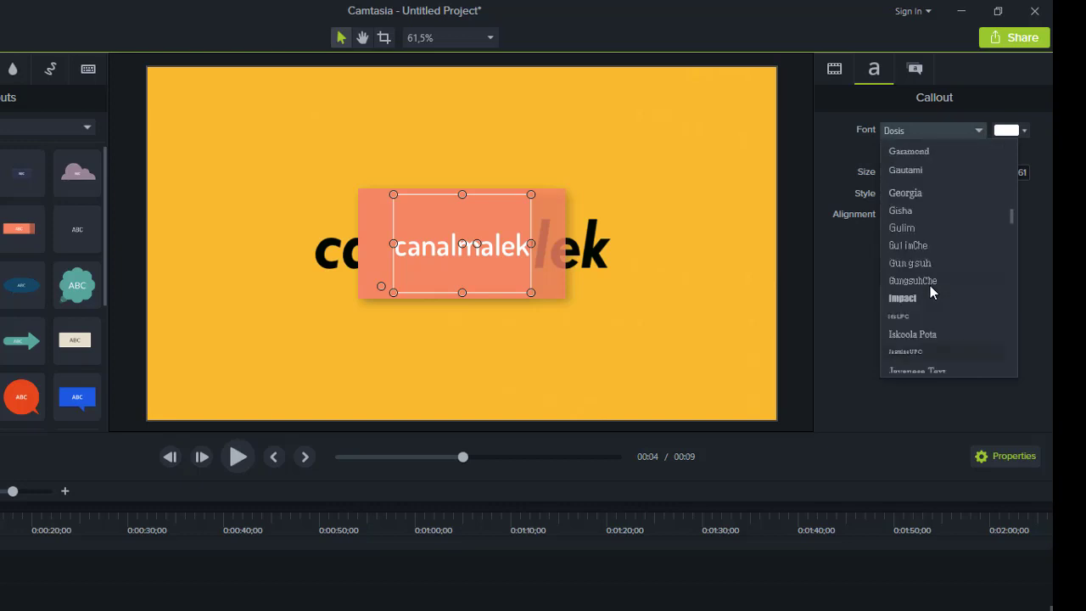
{"action": "left_click", "coordinate": [900, 299]}
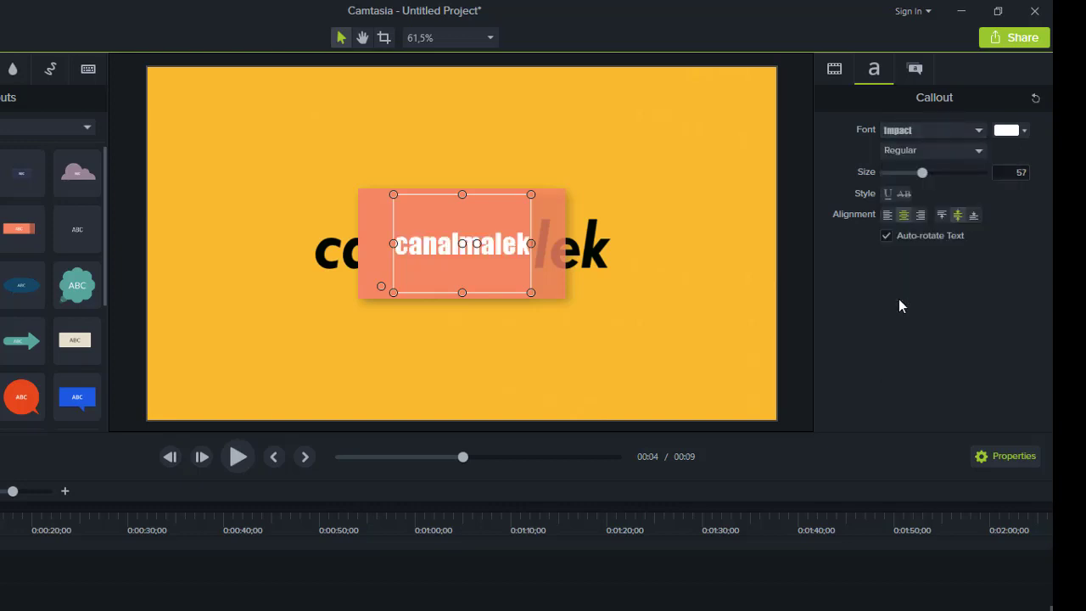
{"action": "left_click", "coordinate": [1026, 133]}
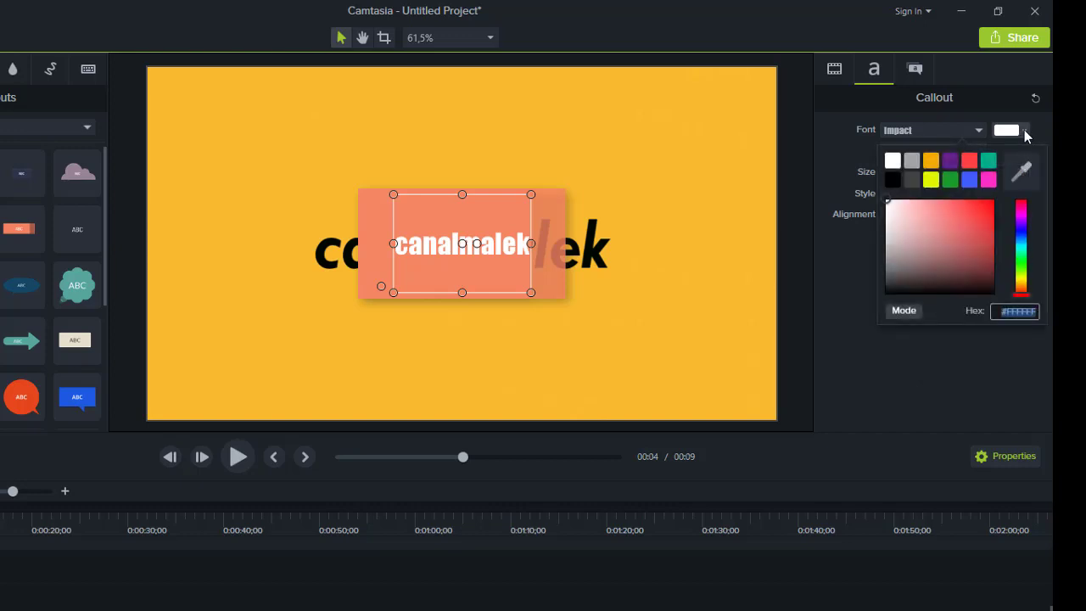
{"action": "left_click", "coordinate": [969, 180]}
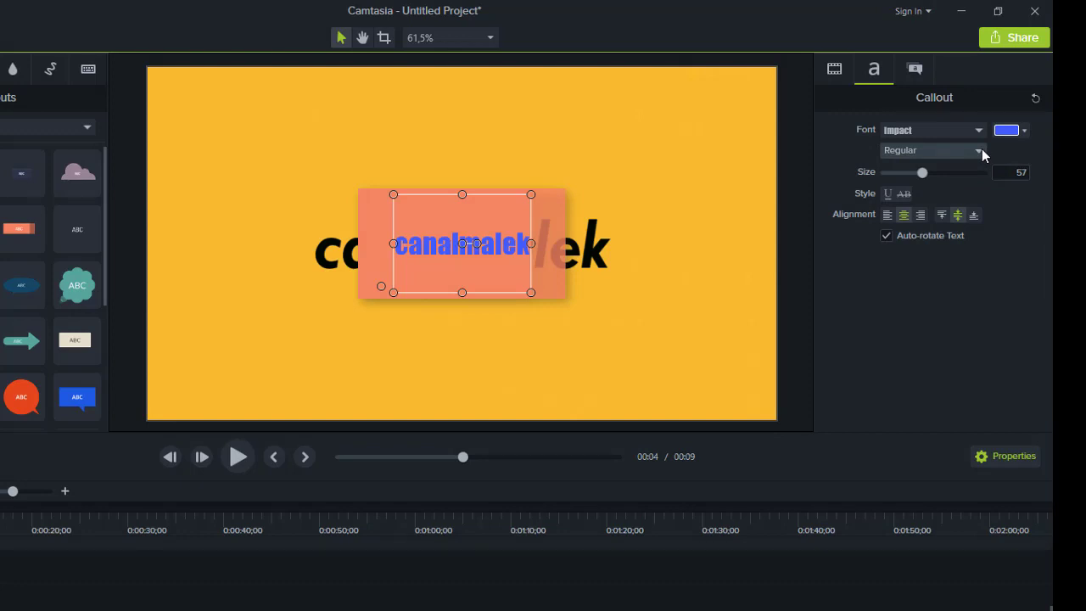
Step: Make the callout text bold and set its size to 71
{"action": "left_click", "coordinate": [980, 150]}
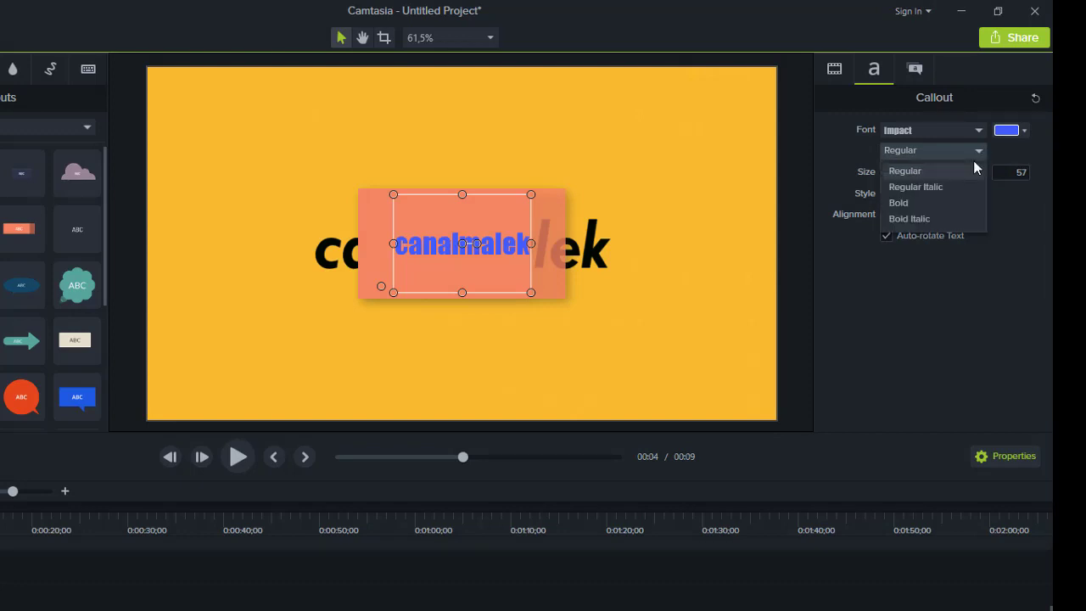
{"action": "left_click", "coordinate": [897, 203]}
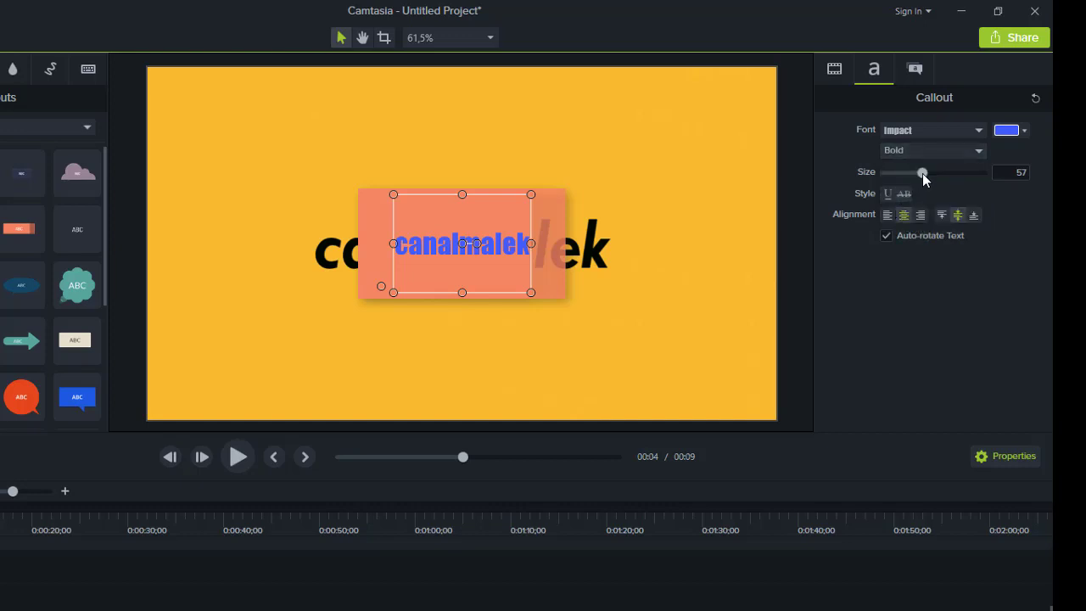
{"action": "mouse_move", "coordinate": [924, 172]}
{"action": "left_mouse_down"}
{"action": "mouse_move", "coordinate": [949, 172]}
{"action": "mouse_move", "coordinate": [914, 174]}
{"action": "mouse_move", "coordinate": [948, 173]}
{"action": "mouse_move", "coordinate": [934, 176]}
{"action": "left_mouse_up"}
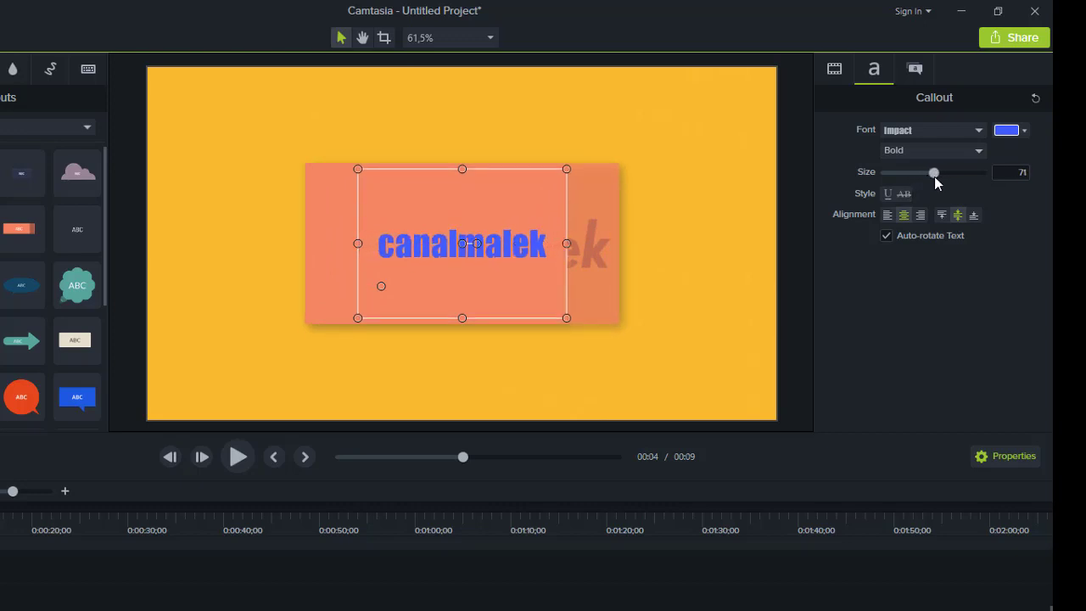
Step: Try the text alignment options on the callout, and set right horizontal and middle vertical alignment
{"action": "left_click", "coordinate": [887, 216]}
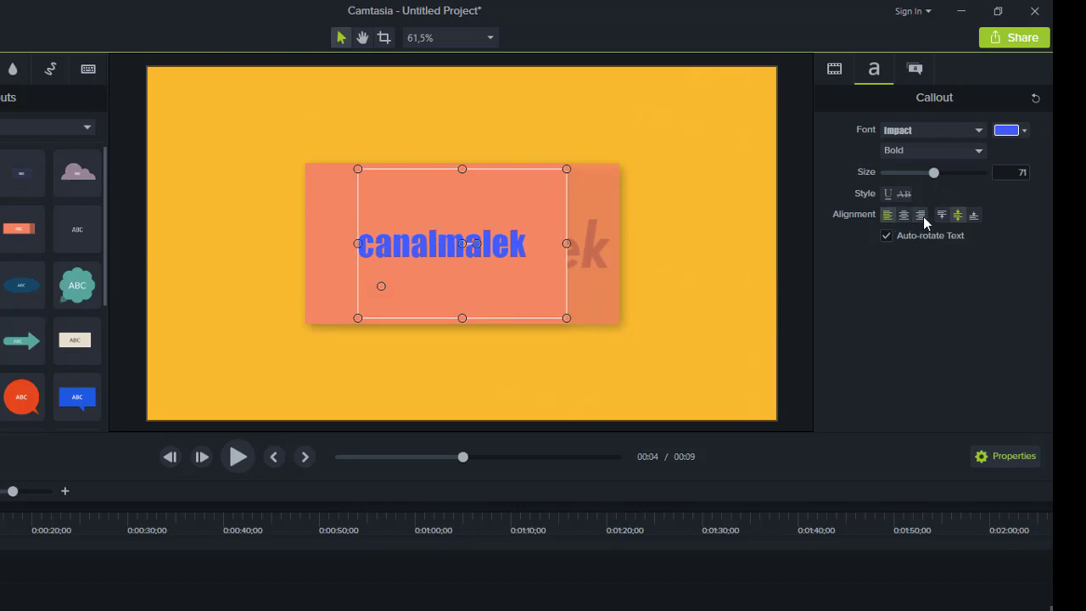
{"action": "left_click", "coordinate": [923, 215]}
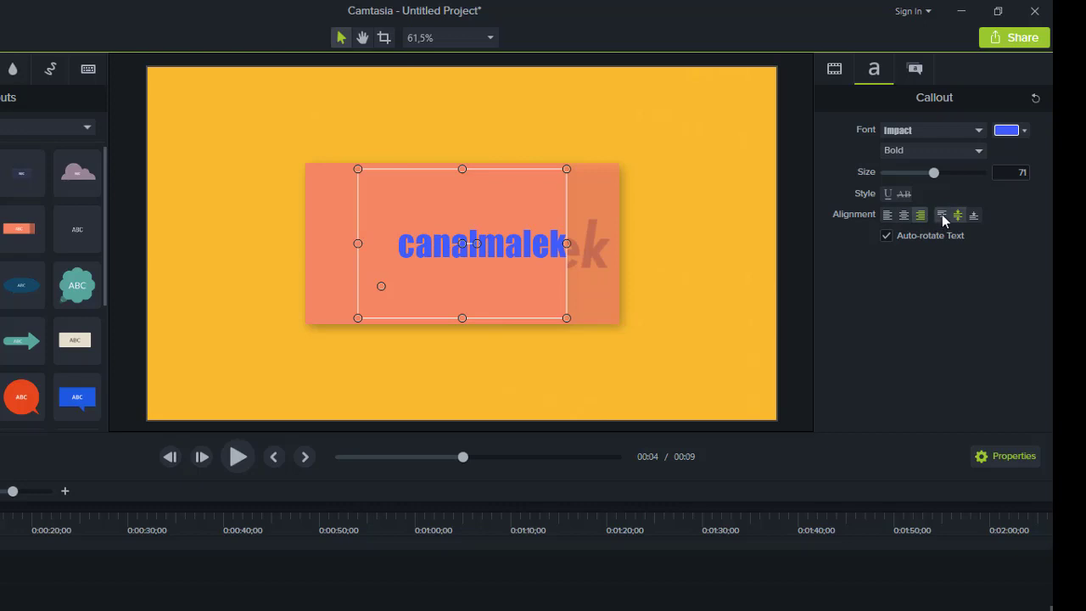
{"action": "left_click", "coordinate": [942, 214]}
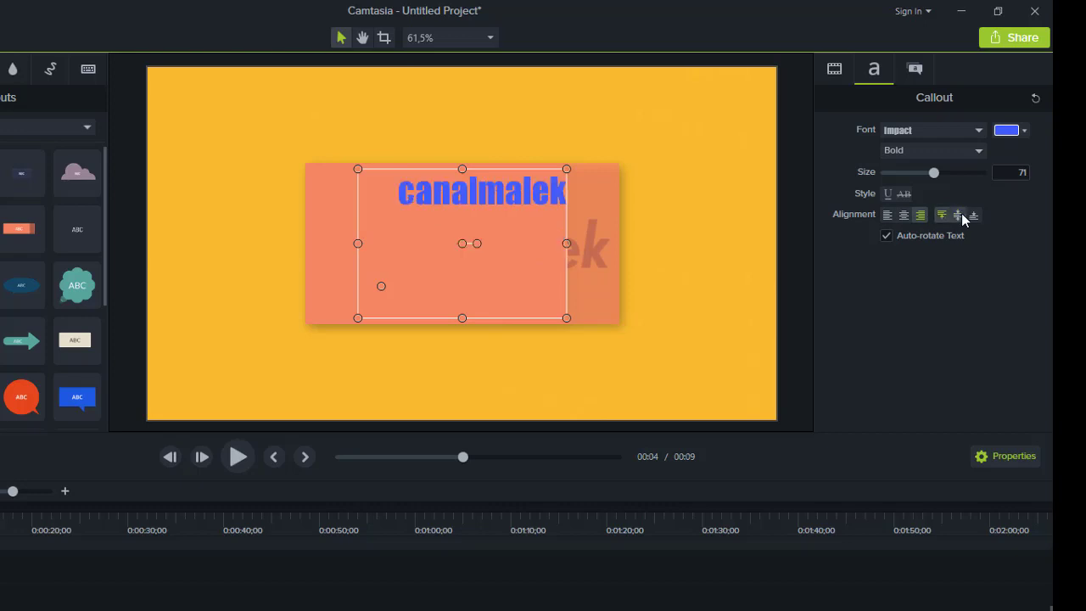
{"action": "left_click", "coordinate": [960, 216]}
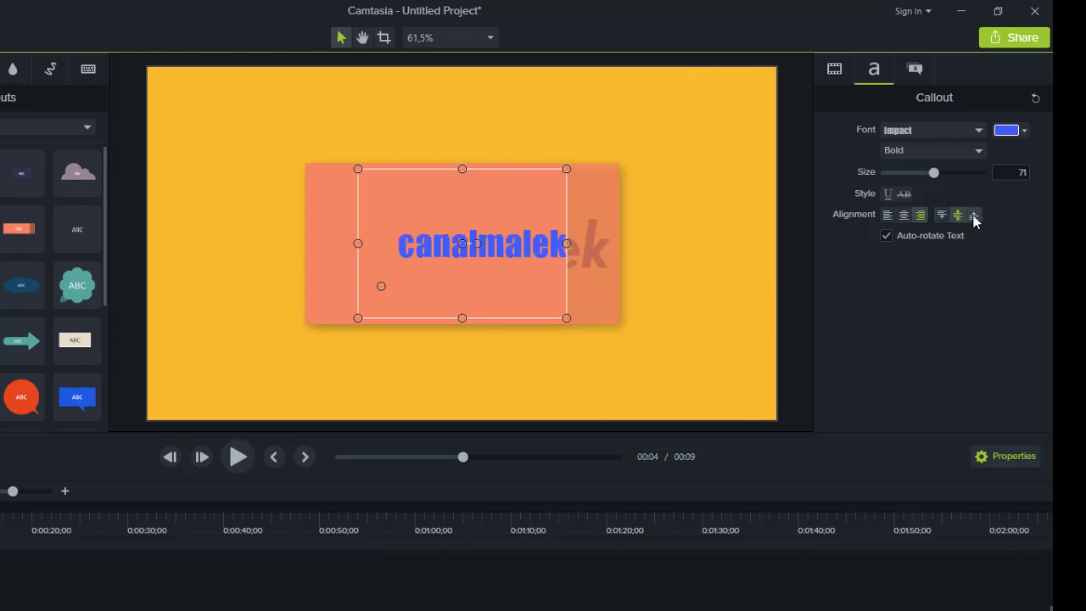
{"action": "left_click", "coordinate": [975, 218]}
{"action": "left_click", "coordinate": [958, 216]}
{"action": "mouse_move", "coordinate": [468, 209]}
{"action": "left_mouse_down"}
{"action": "mouse_move", "coordinate": [383, 216]}
{"action": "mouse_move", "coordinate": [359, 281]}
{"action": "mouse_move", "coordinate": [307, 296]}
{"action": "mouse_move", "coordinate": [314, 187]}
{"action": "mouse_move", "coordinate": [427, 127]}
{"action": "mouse_move", "coordinate": [582, 111]}
{"action": "mouse_move", "coordinate": [656, 221]}
{"action": "mouse_move", "coordinate": [628, 286]}
{"action": "mouse_move", "coordinate": [463, 296]}
{"action": "mouse_move", "coordinate": [344, 262]}
{"action": "mouse_move", "coordinate": [337, 151]}
{"action": "mouse_move", "coordinate": [315, 116]}
{"action": "mouse_move", "coordinate": [347, 148]}
{"action": "mouse_move", "coordinate": [464, 201]}
{"action": "left_mouse_up"}
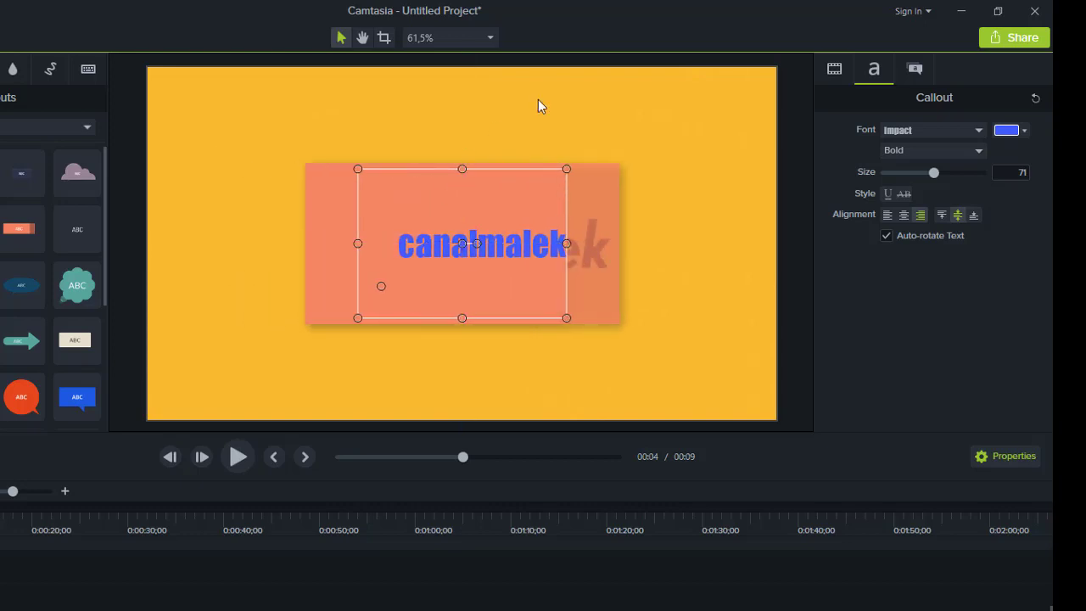
Step: Change the callout shape's solid fill color to yellow
{"action": "left_click", "coordinate": [921, 74]}
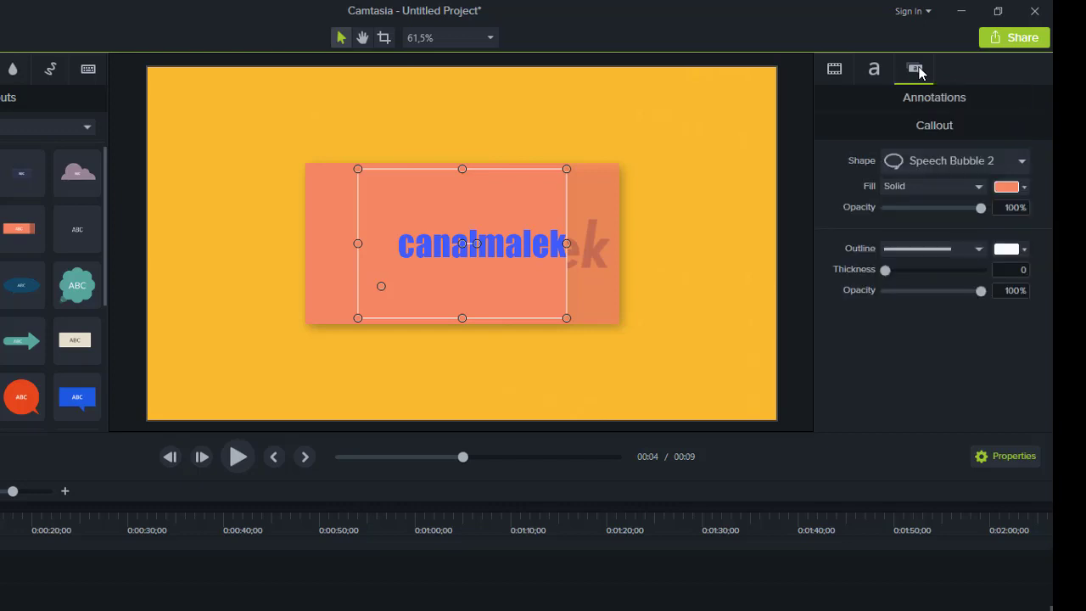
{"action": "left_click", "coordinate": [1026, 187]}
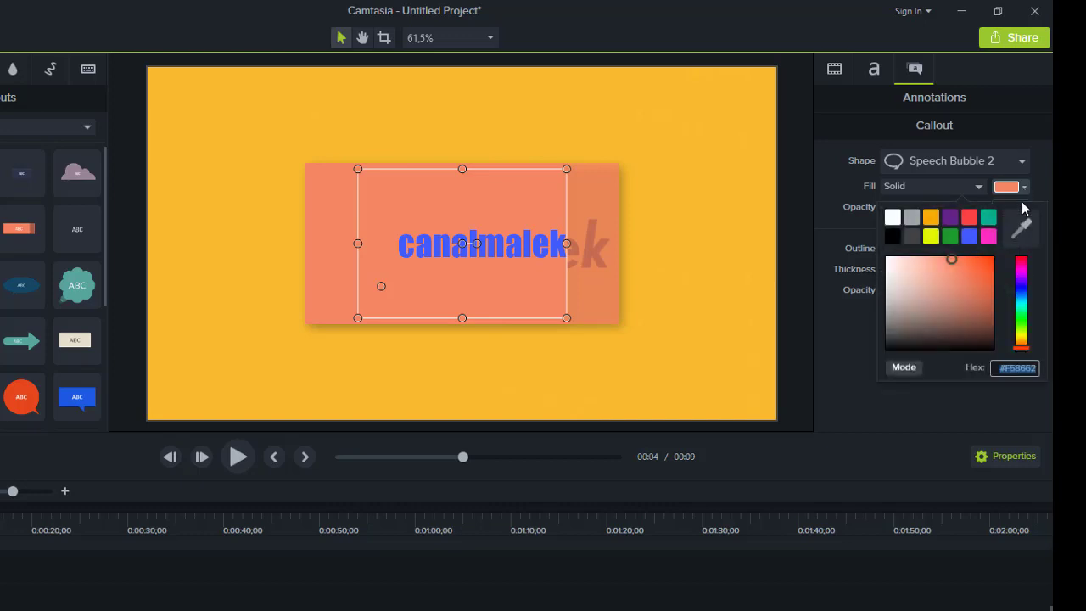
{"action": "left_click", "coordinate": [931, 236]}
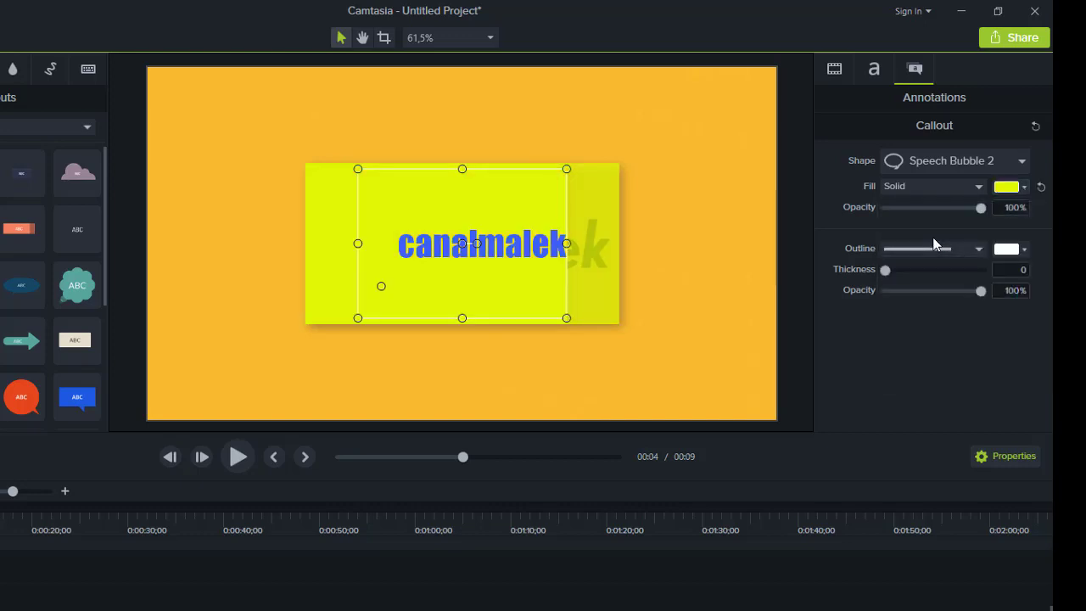
Step: Set the callout's fill opacity to 76% and give it a pink outline at 79% opacity
{"action": "left_click", "coordinate": [953, 208]}
{"action": "left_click_drag", "start_coordinate": [933, 212], "coordinate": [949, 207]}
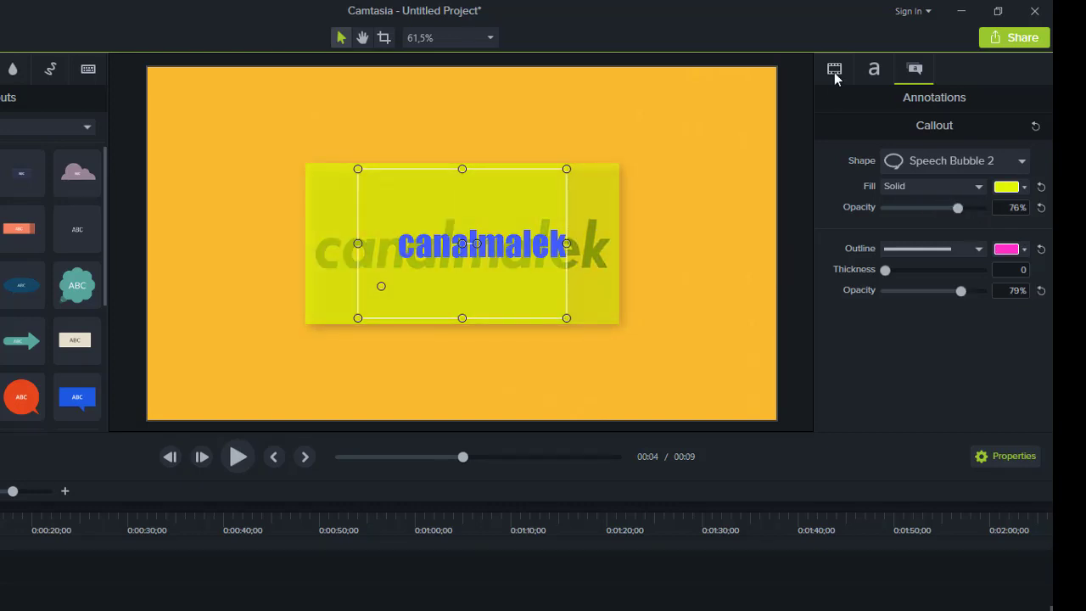
Step: Scale the whole callout to 125% at 78% opacity and shift it horizontally to X -117
{"action": "left_click", "coordinate": [835, 70]}
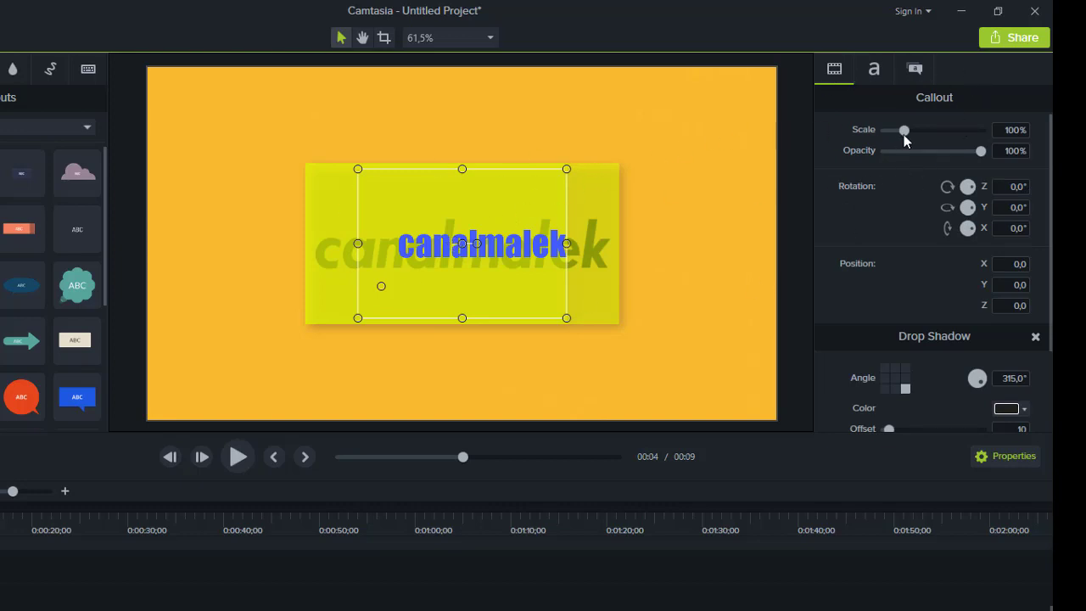
{"action": "mouse_move", "coordinate": [905, 133]}
{"action": "left_mouse_down"}
{"action": "mouse_move", "coordinate": [939, 134]}
{"action": "mouse_move", "coordinate": [909, 142]}
{"action": "left_mouse_up"}
{"action": "left_click", "coordinate": [960, 151]}
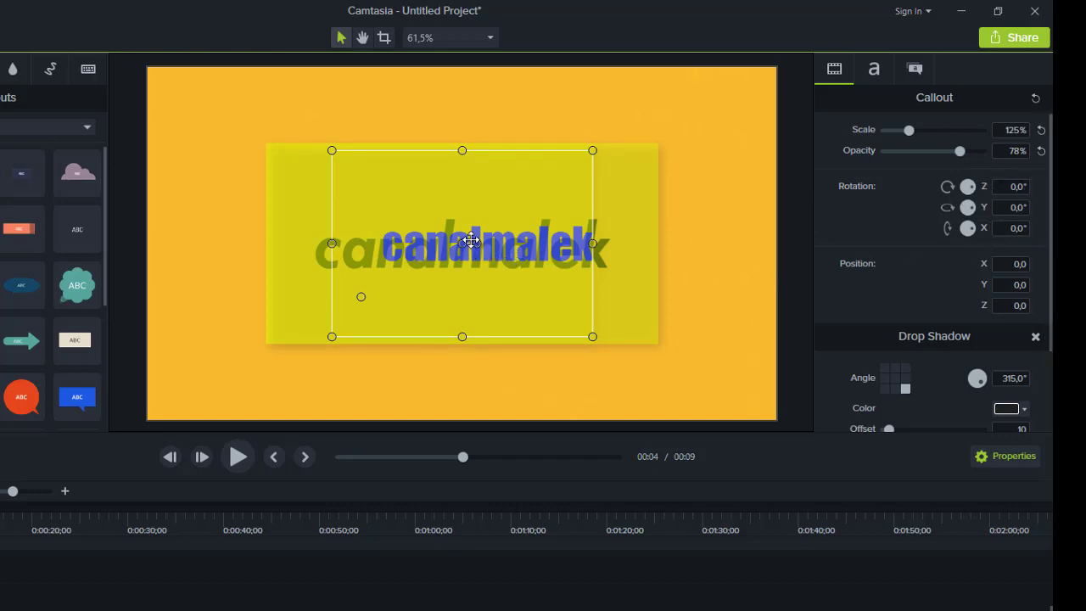
{"action": "mouse_move", "coordinate": [474, 244]}
{"action": "left_mouse_down"}
{"action": "mouse_move", "coordinate": [497, 217]}
{"action": "mouse_move", "coordinate": [480, 241]}
{"action": "left_mouse_up"}
{"action": "left_click_drag", "start_coordinate": [501, 213], "coordinate": [439, 204]}
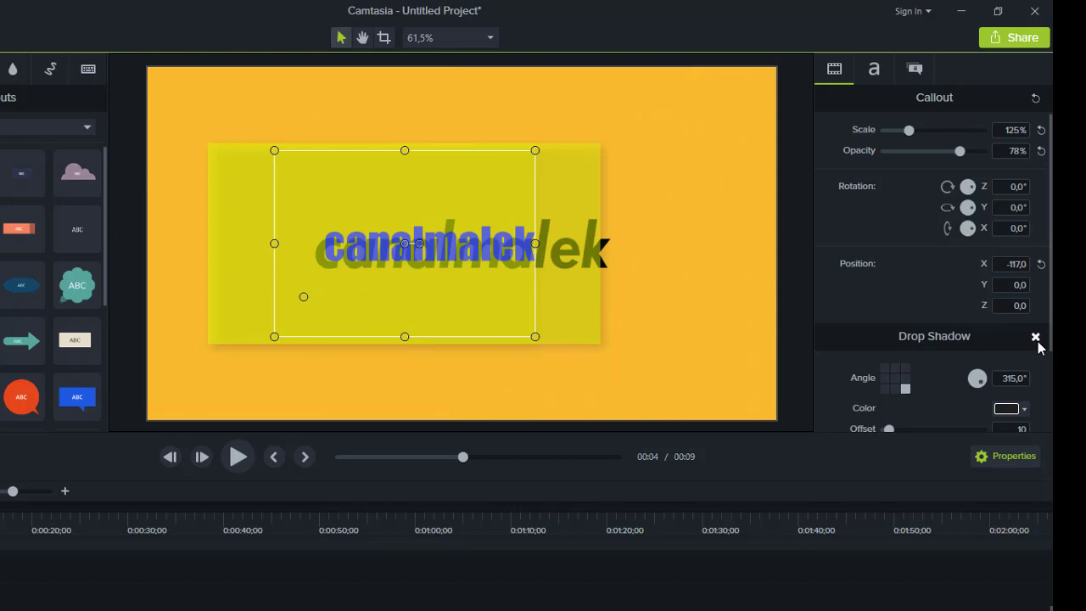
Step: Try several drop shadow directions on the callout, including 225°, and set the angle to 45°
{"action": "left_click", "coordinate": [885, 388]}
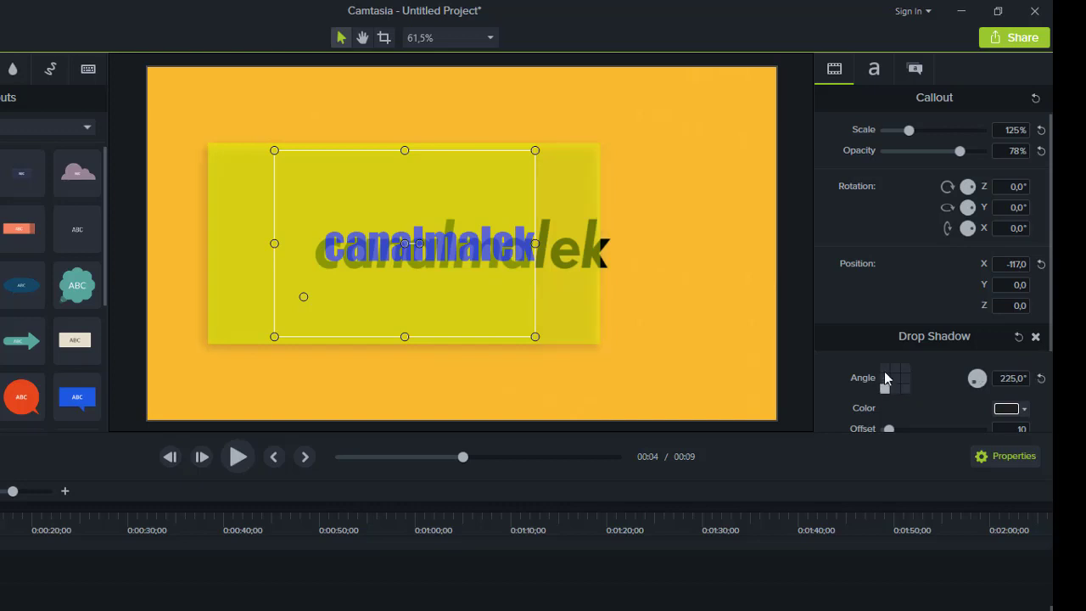
{"action": "left_click", "coordinate": [883, 367]}
{"action": "left_click", "coordinate": [906, 368]}
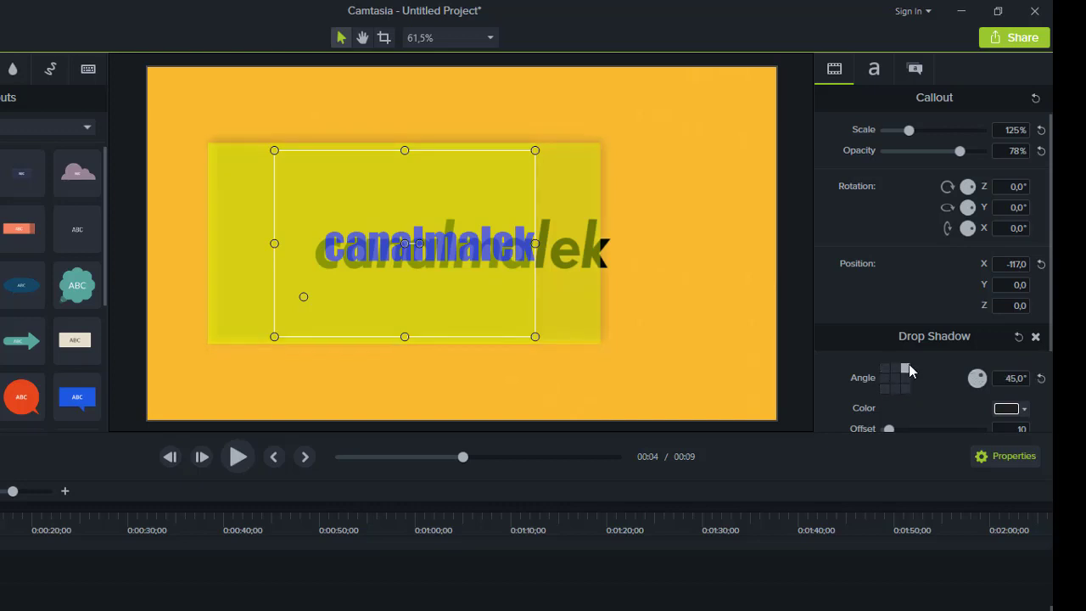
Step: Try pink, purple and white as the callout's drop shadow color, and set it to green
{"action": "left_click", "coordinate": [1025, 411]}
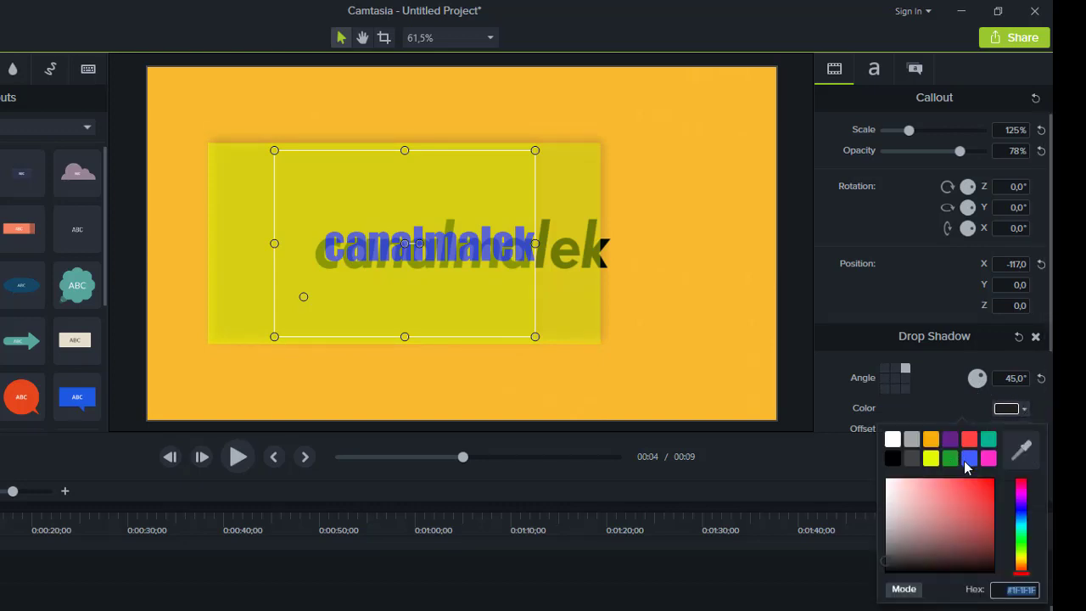
{"action": "left_click", "coordinate": [988, 460]}
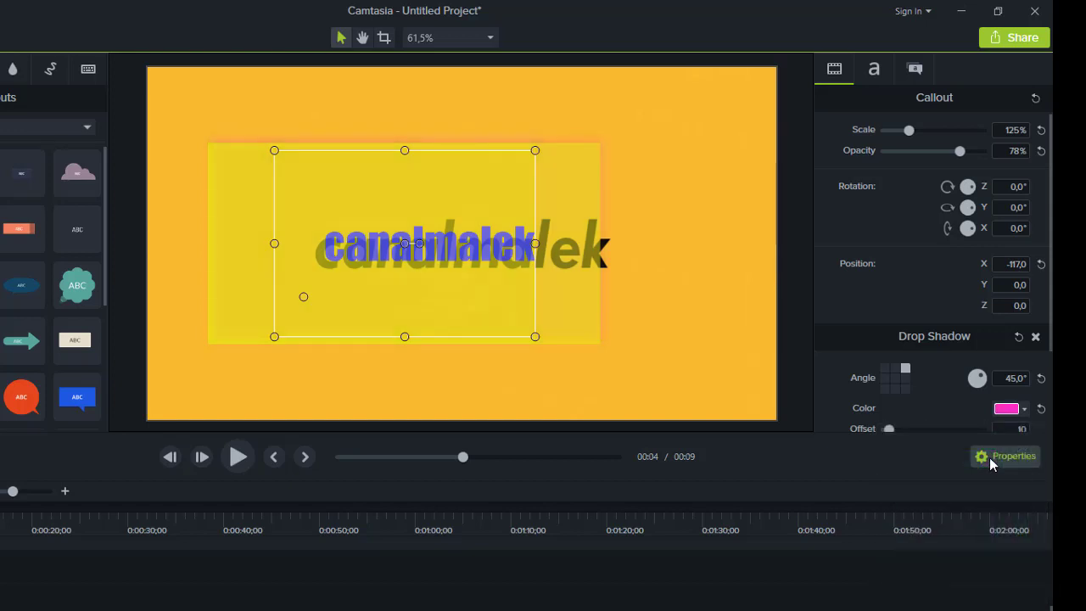
{"action": "left_click", "coordinate": [1026, 411]}
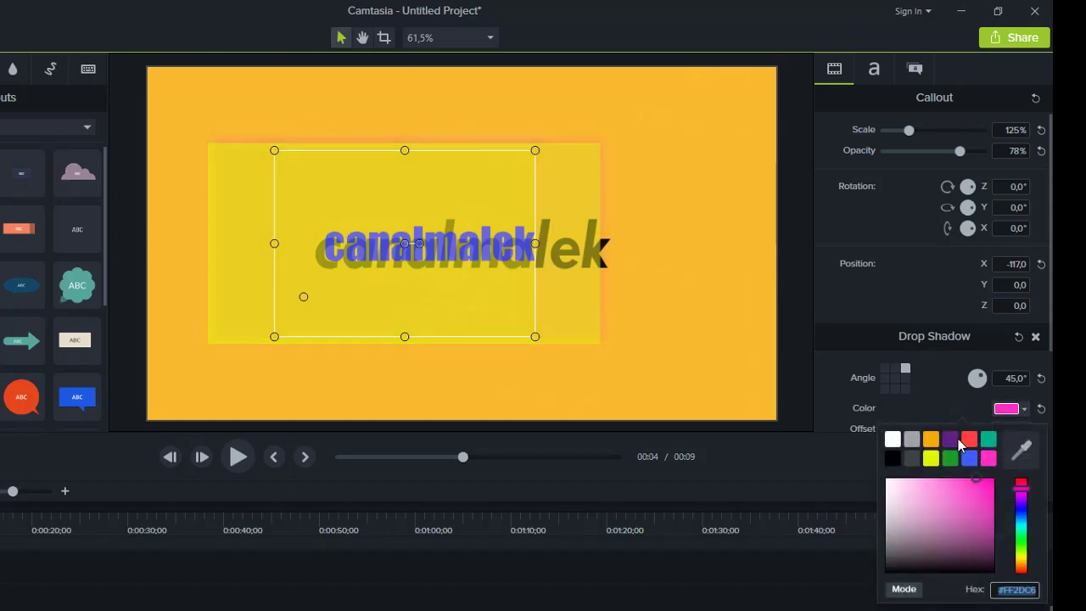
{"action": "left_click", "coordinate": [951, 441]}
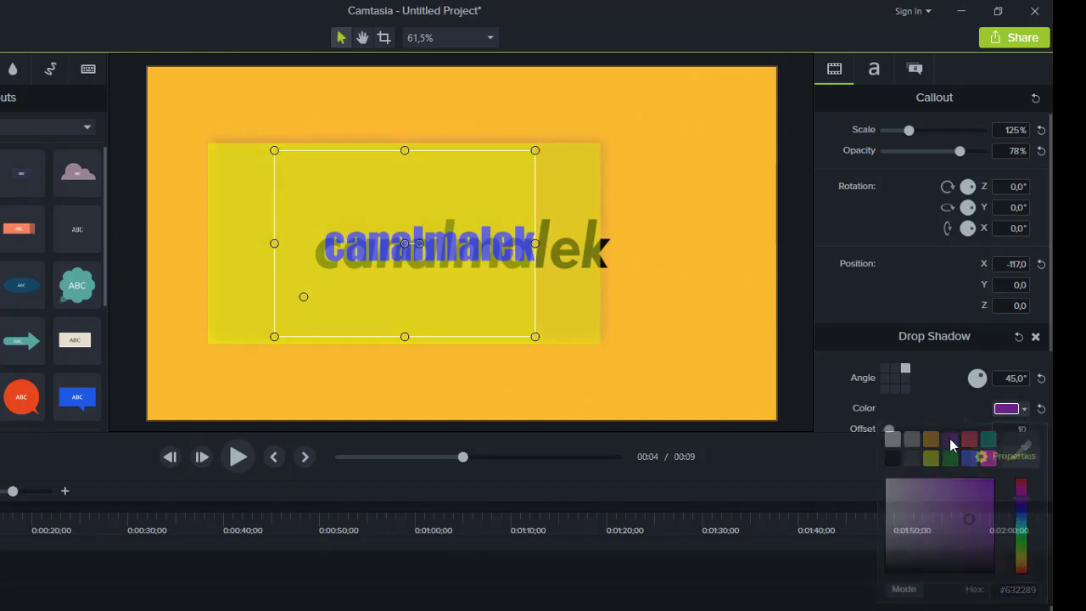
{"action": "left_click", "coordinate": [1025, 410]}
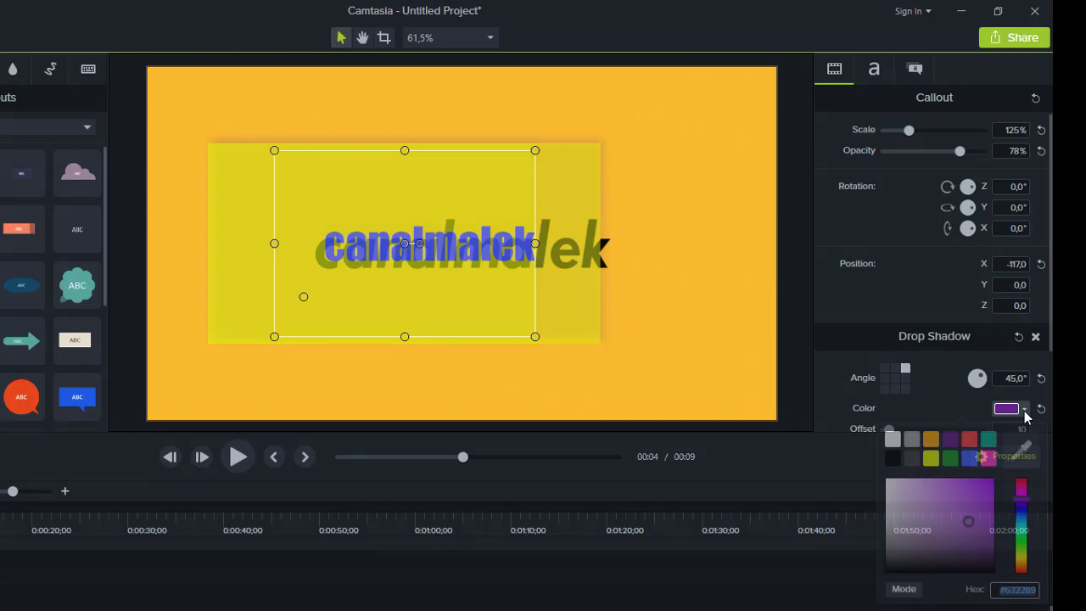
{"action": "left_click", "coordinate": [892, 440]}
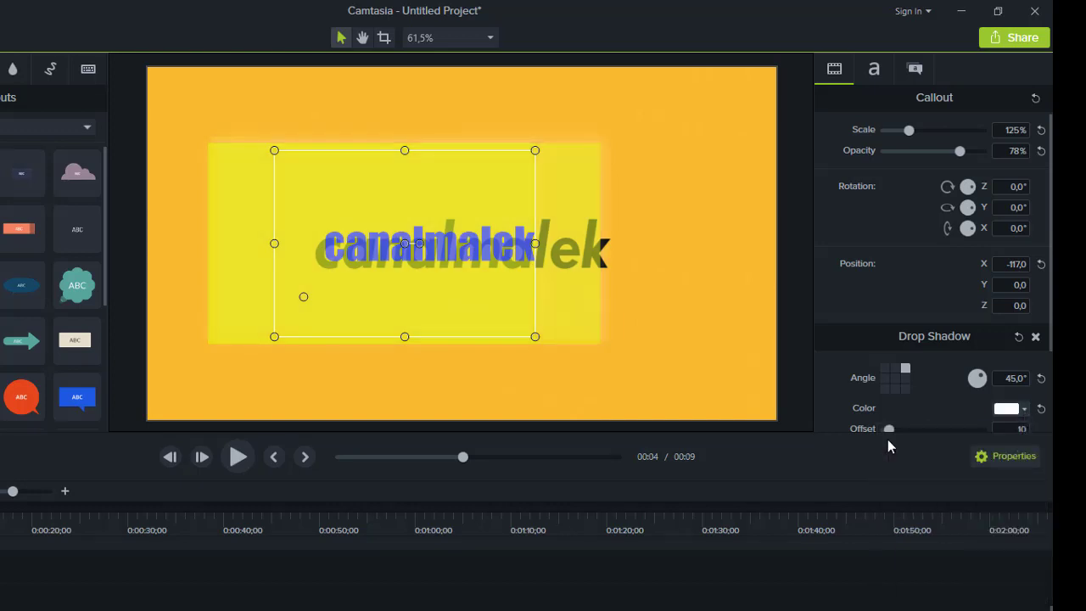
{"action": "left_click", "coordinate": [1025, 411]}
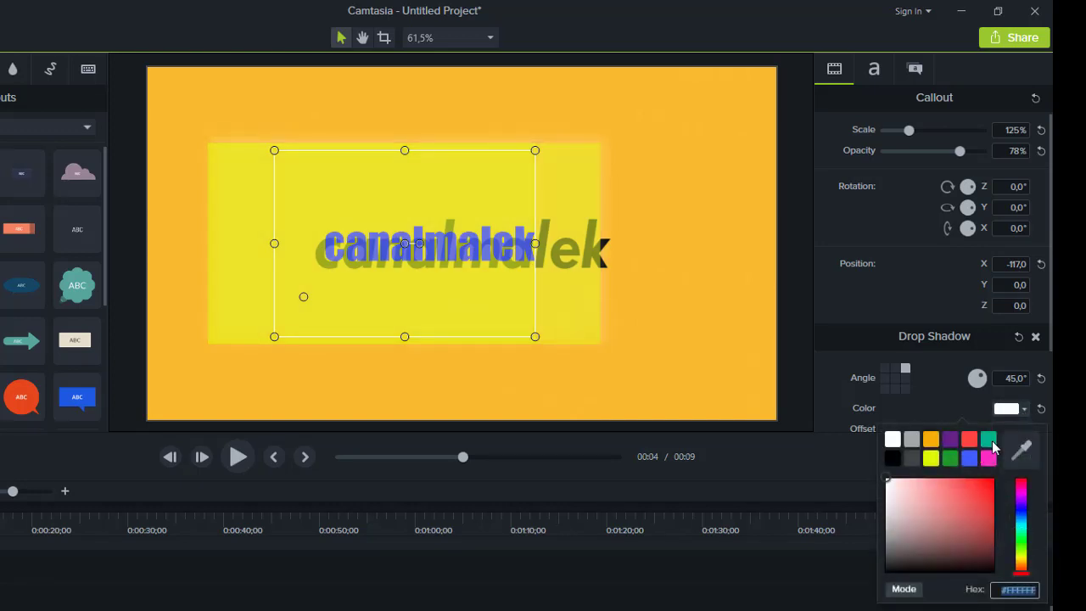
{"action": "left_click", "coordinate": [949, 458]}
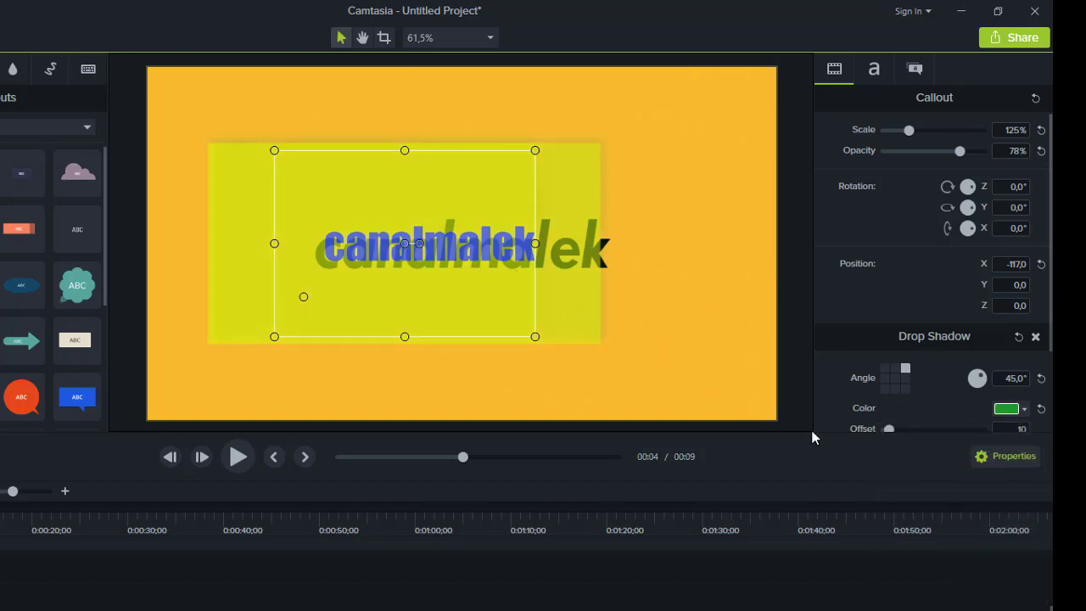
Step: Set the callout's drop shadow angle to 315° and increase the shadow's offset
{"action": "left_click", "coordinate": [903, 390]}
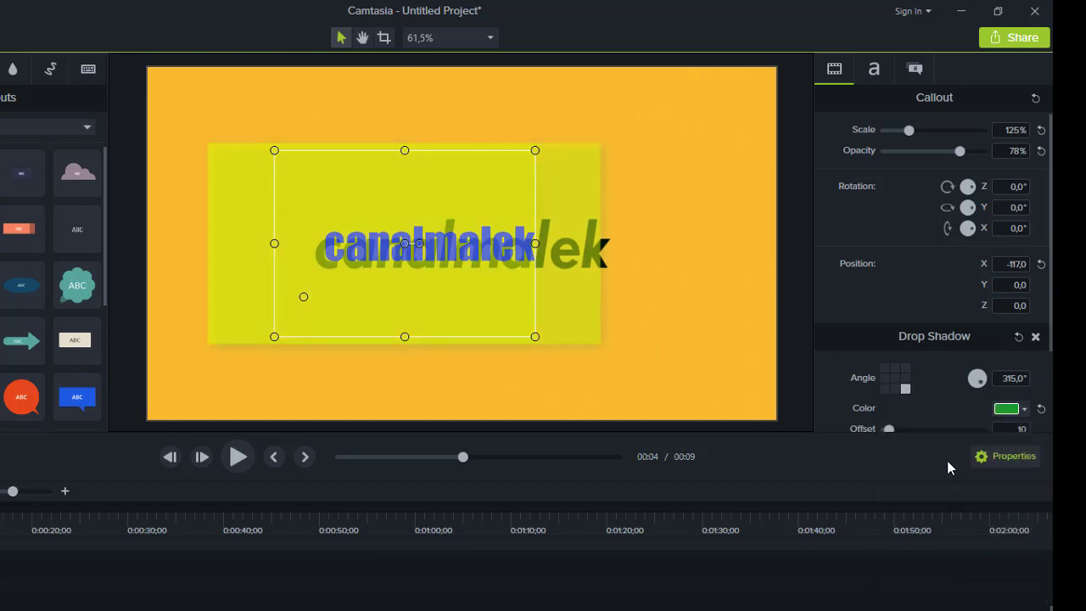
{"action": "left_click_drag", "start_coordinate": [887, 429], "coordinate": [929, 428]}
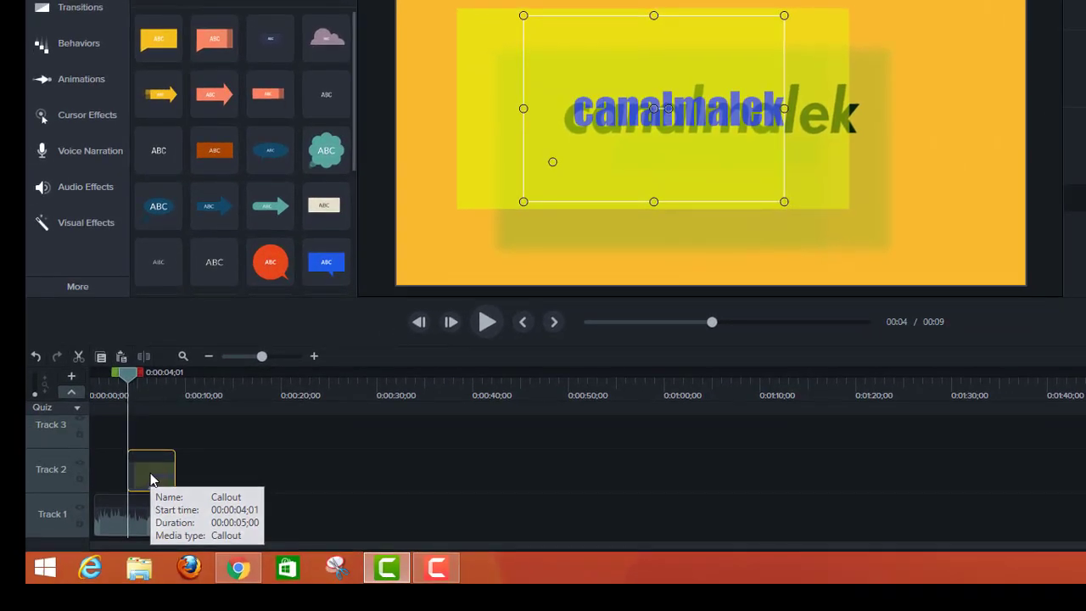
Step: Delete the yellow callout clip from Track 2
{"action": "right_click", "coordinate": [153, 479]}
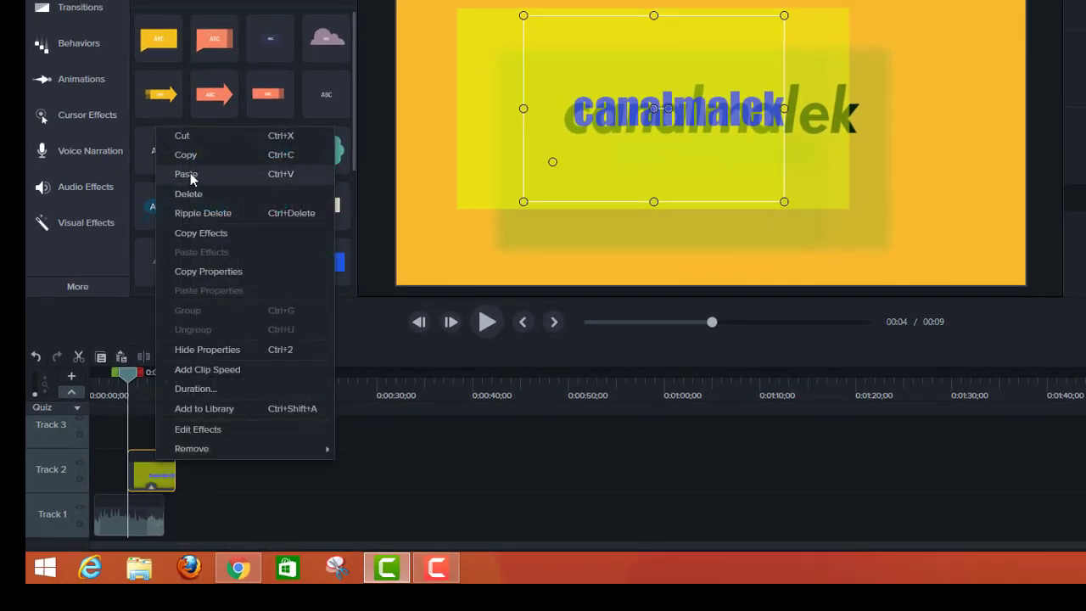
{"action": "left_click", "coordinate": [185, 194]}
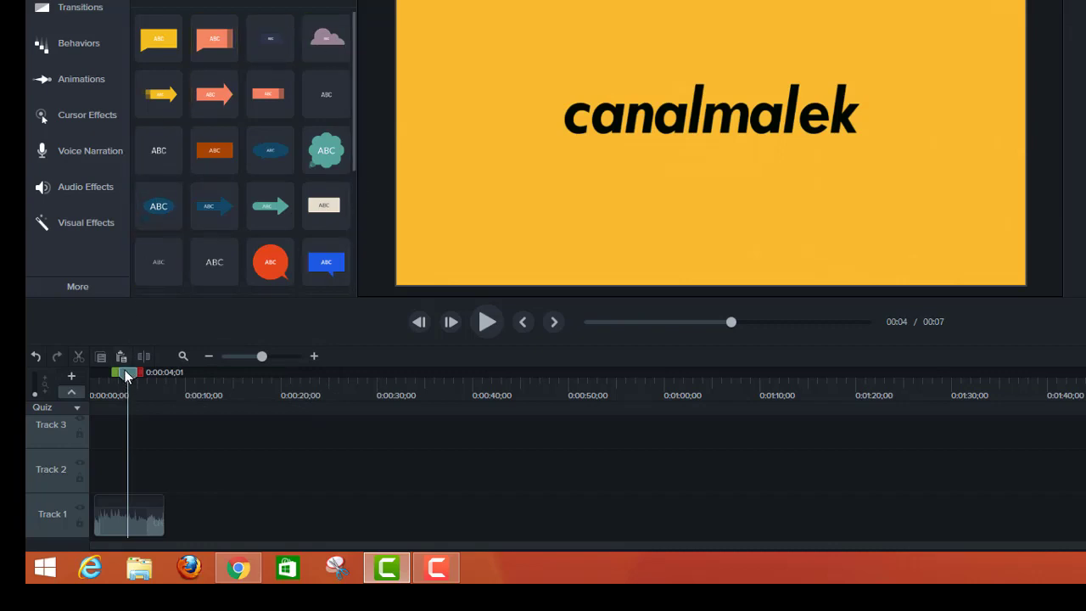
Step: Add a plain text callout reading "canalmalek" below the logo, starting at 0:00:06;11 on the timeline
{"action": "left_click_drag", "start_coordinate": [125, 382], "coordinate": [149, 381]}
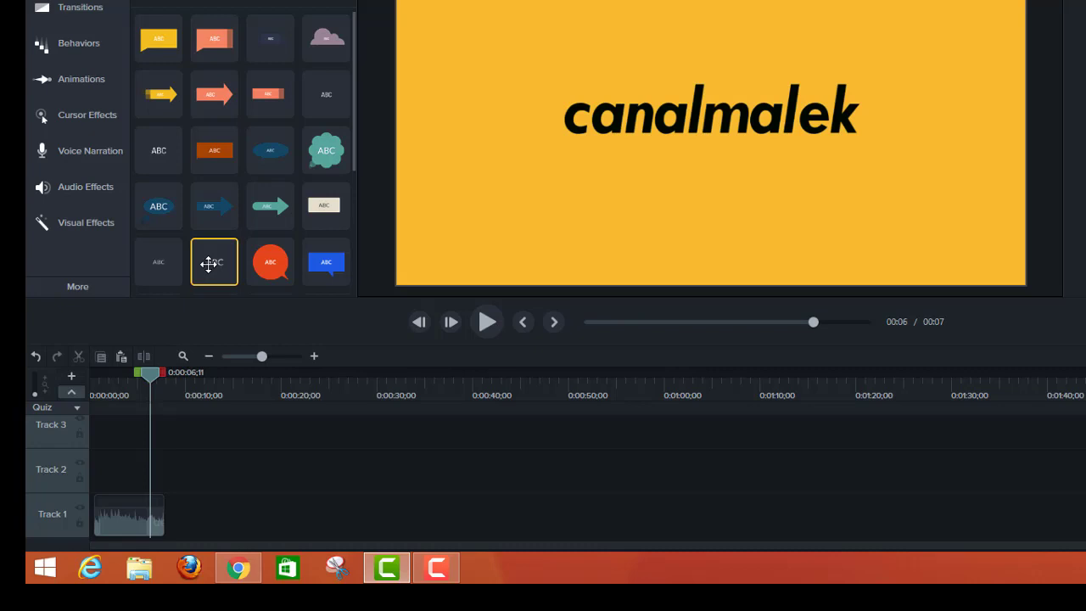
{"action": "mouse_move", "coordinate": [207, 264]}
{"action": "left_mouse_down"}
{"action": "mouse_move", "coordinate": [226, 241]}
{"action": "mouse_move", "coordinate": [509, 174]}
{"action": "mouse_move", "coordinate": [688, 192]}
{"action": "mouse_move", "coordinate": [746, 181]}
{"action": "left_mouse_up"}
{"action": "double_click", "coordinate": [746, 181]}
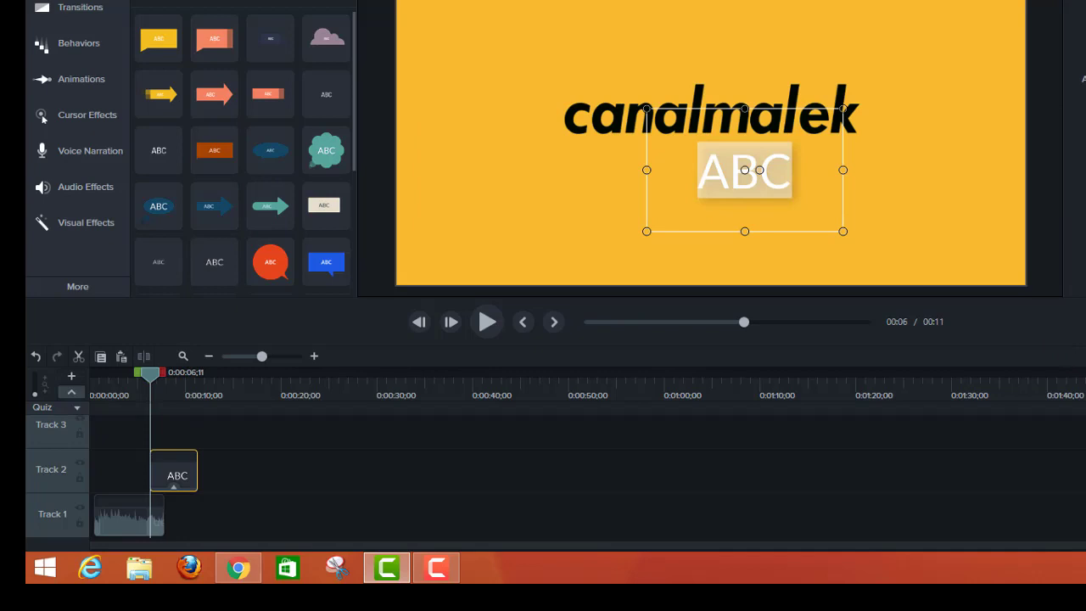
{"action": "type", "text": "canalmalek"}
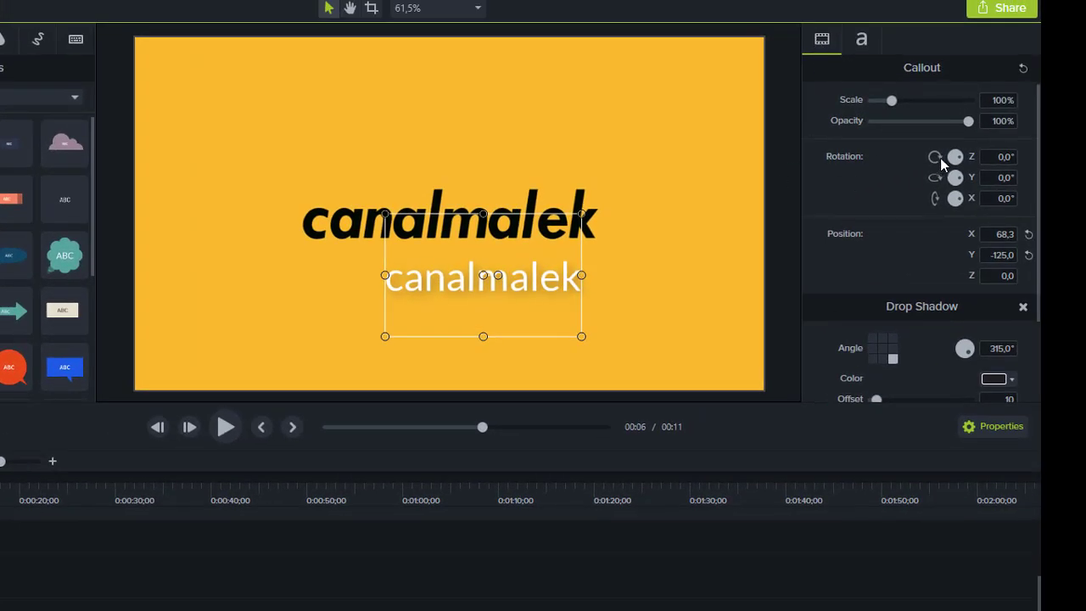
Step: Scale the new text callout to 129.1% and set its opacity to 79%
{"action": "left_click_drag", "start_coordinate": [894, 103], "coordinate": [948, 121]}
{"action": "left_click", "coordinate": [934, 120]}
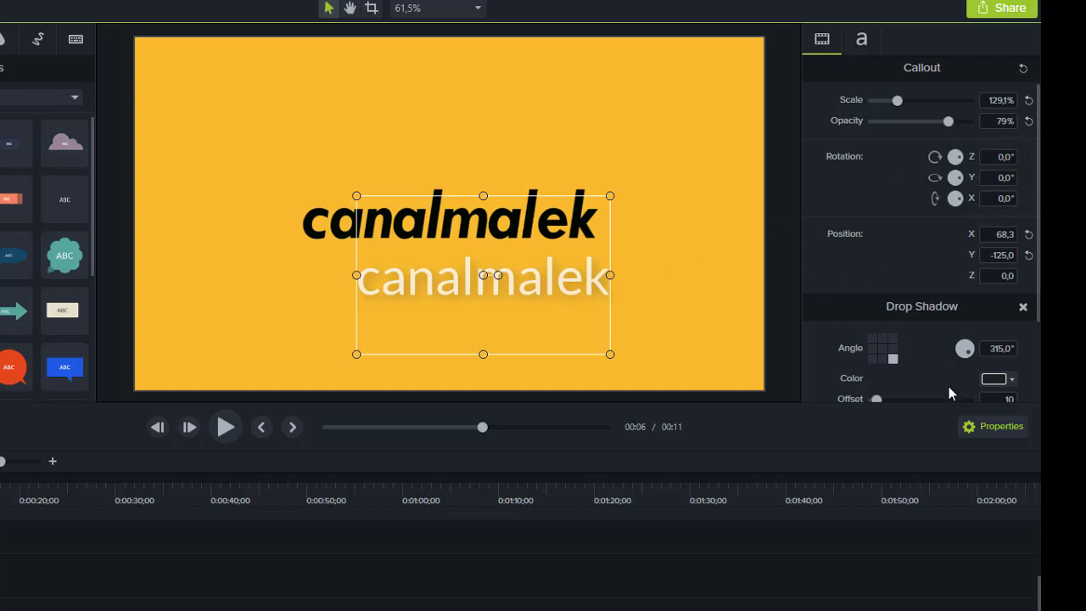
Step: Change the callout text's color to blue and set its font size to 113
{"action": "left_click", "coordinate": [862, 39]}
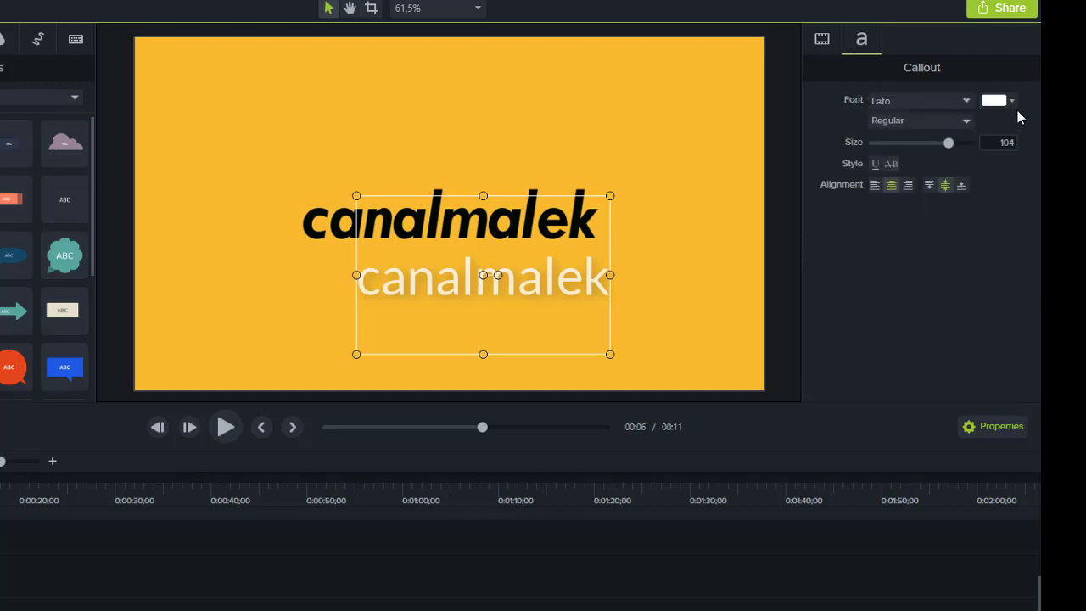
{"action": "left_click", "coordinate": [1014, 100]}
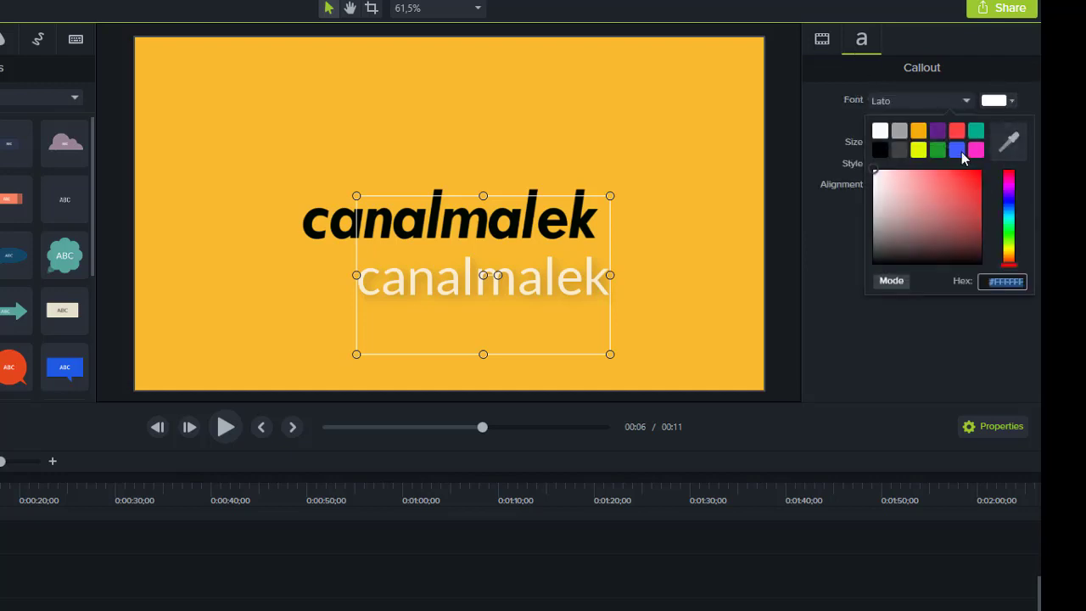
{"action": "left_click", "coordinate": [635, 229]}
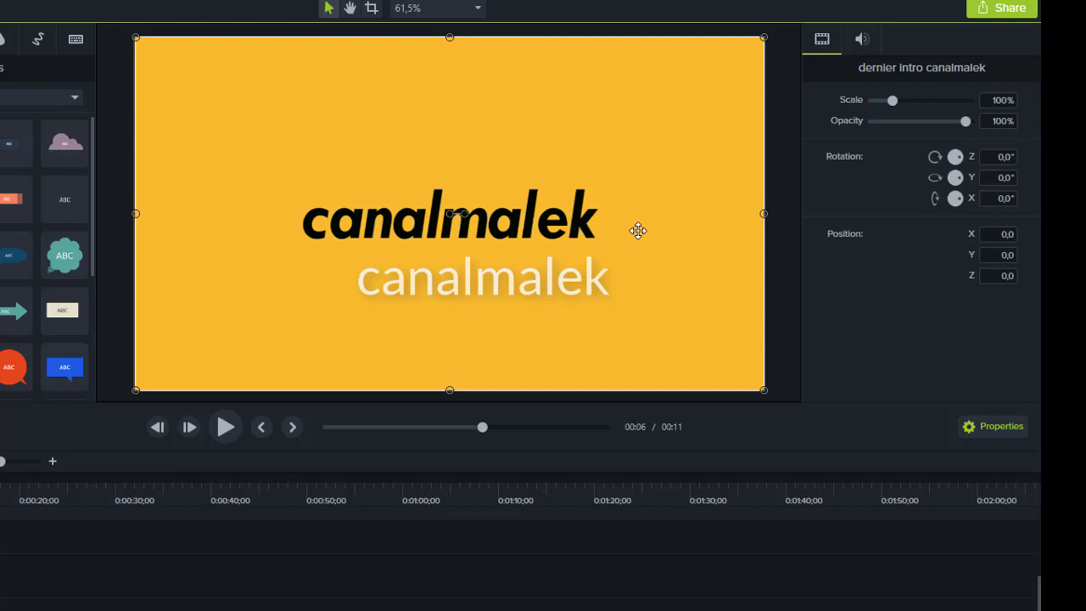
{"action": "left_click", "coordinate": [536, 277]}
{"action": "left_click", "coordinate": [1014, 100]}
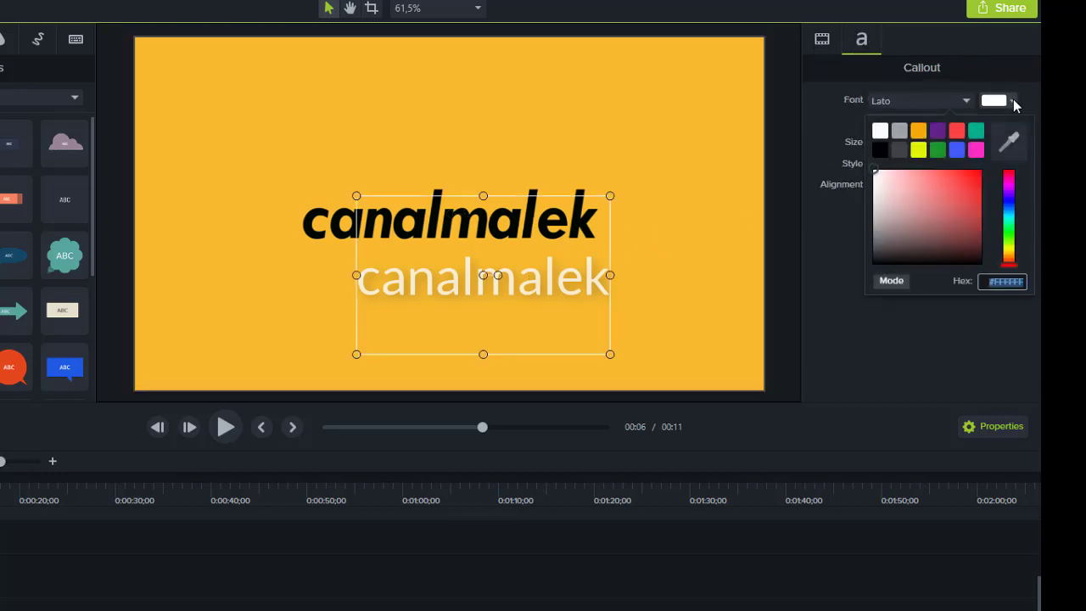
{"action": "left_click", "coordinate": [956, 149]}
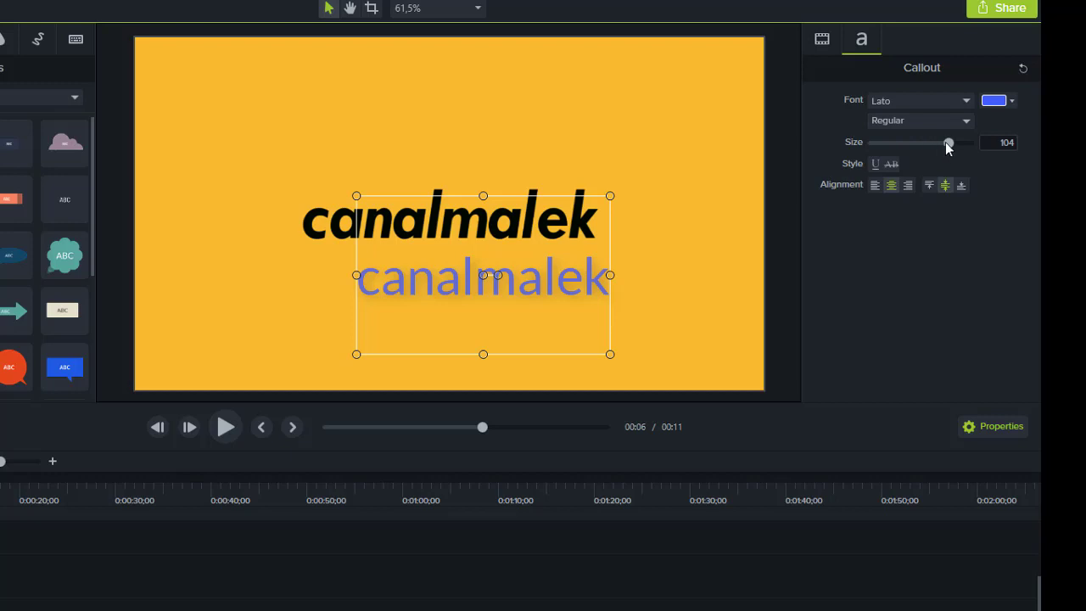
{"action": "left_click_drag", "start_coordinate": [945, 143], "coordinate": [953, 143]}
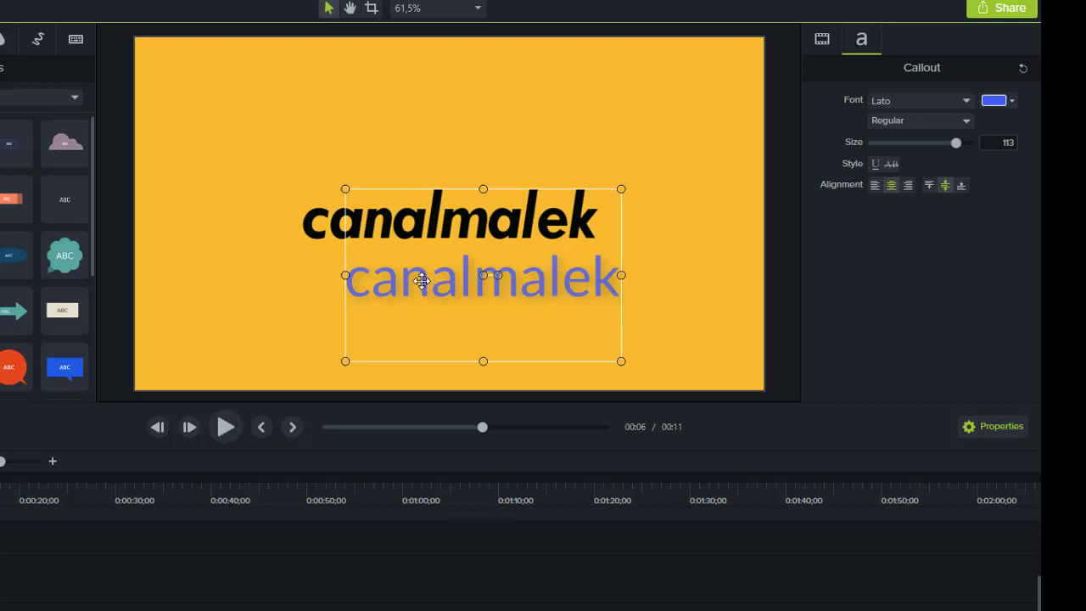
Step: Move the text callout just outside the right edge of the video frame
{"action": "left_click_drag", "start_coordinate": [421, 281], "coordinate": [816, 319]}
{"action": "left_click_drag", "start_coordinate": [1026, 373], "coordinate": [1036, 376]}
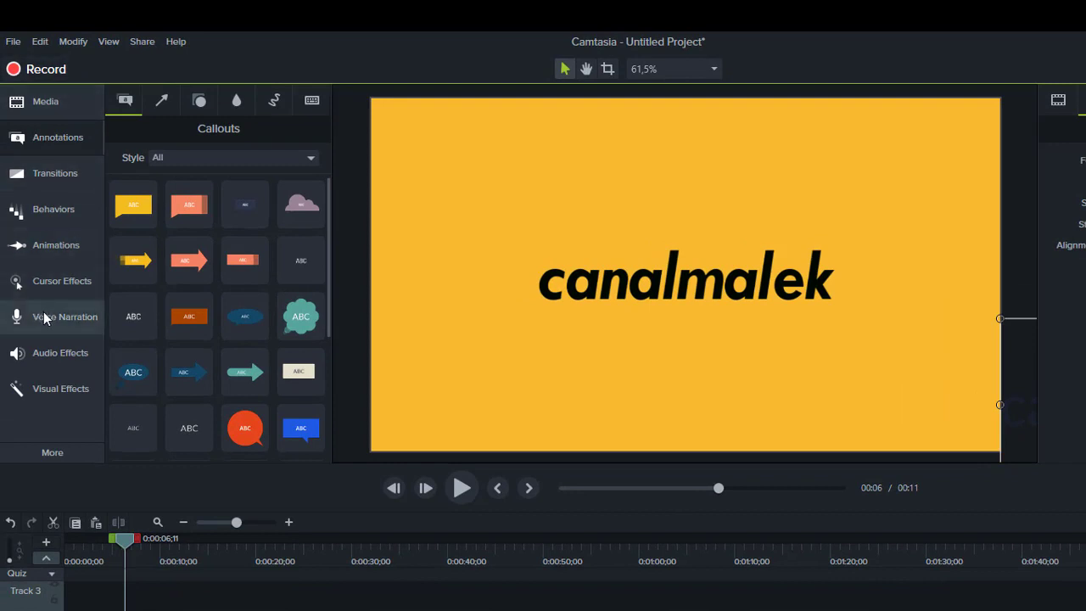
Step: Apply the Custom animation to the selected text callout
{"action": "left_click", "coordinate": [45, 240]}
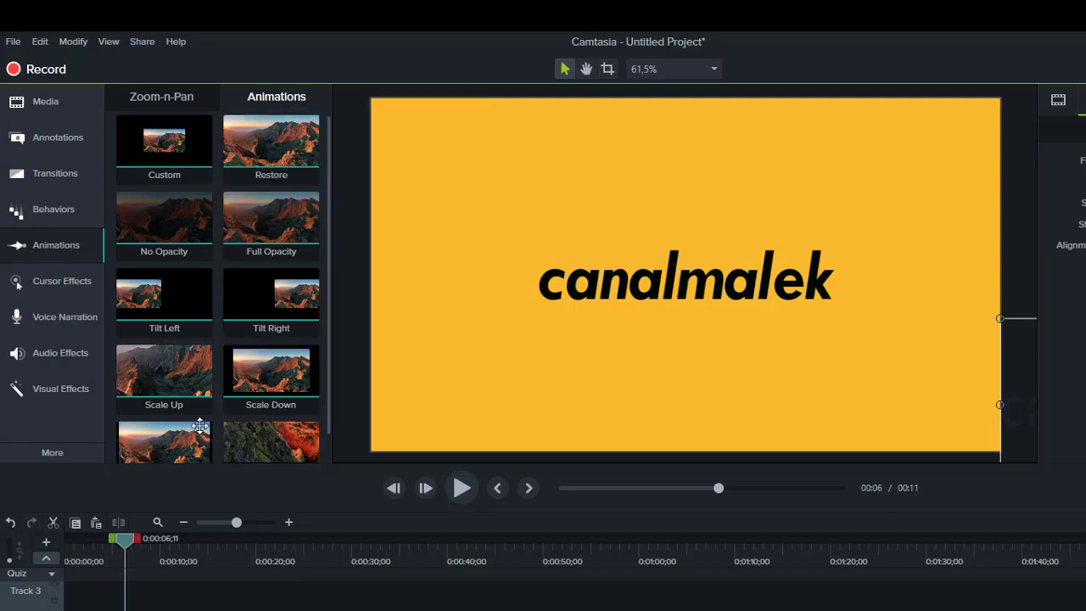
{"action": "right_click", "coordinate": [151, 148]}
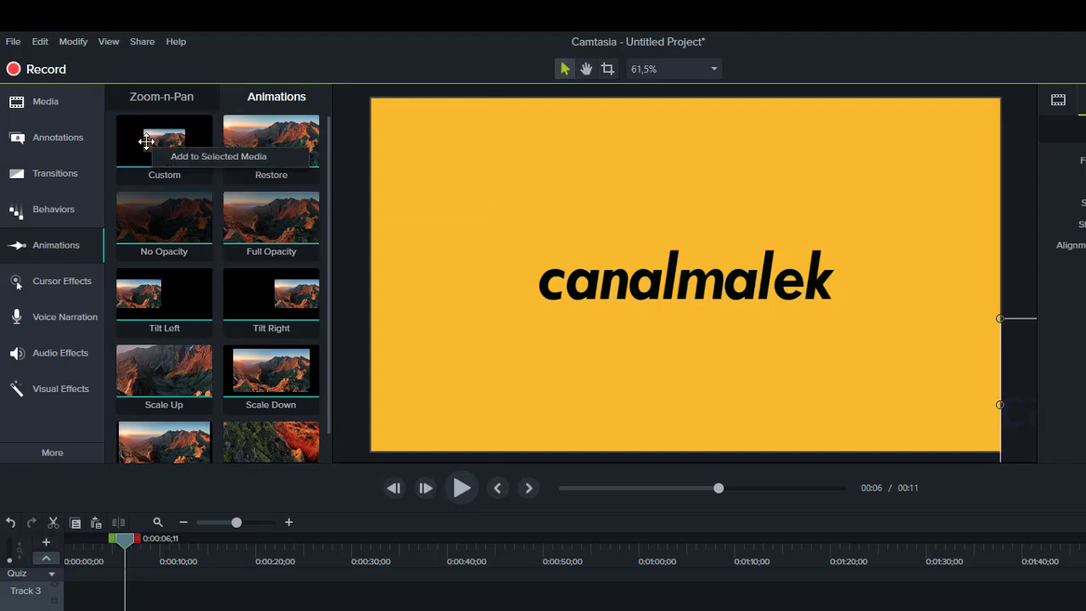
{"action": "left_click", "coordinate": [195, 157]}
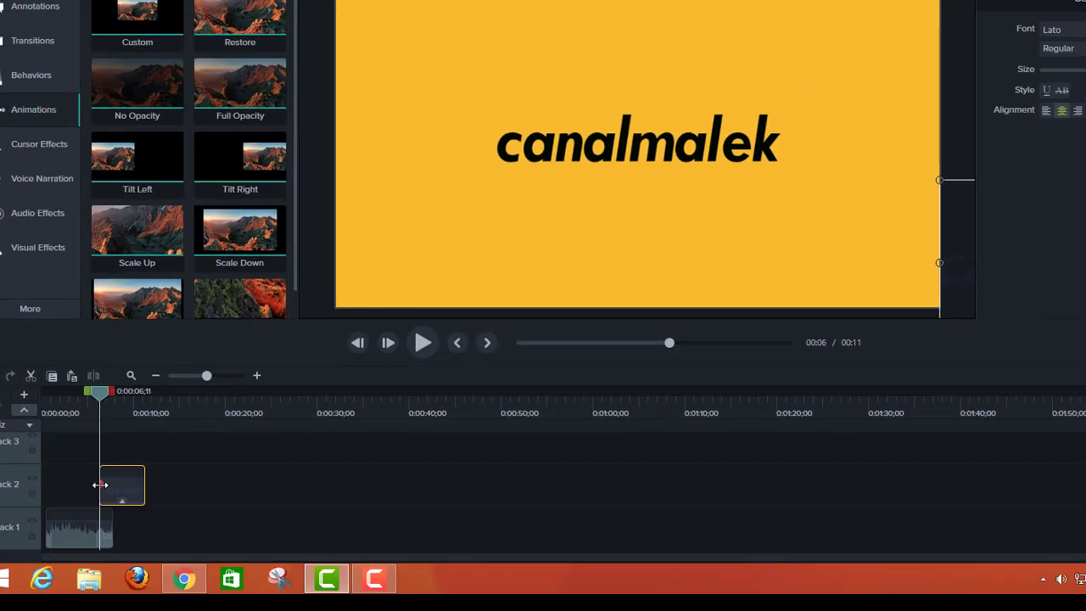
Step: Move the callout past the left edge of the video frame and stretch its animation across the whole Track 2 clip
{"action": "mouse_move", "coordinate": [950, 247]}
{"action": "left_mouse_down"}
{"action": "mouse_move", "coordinate": [369, 272]}
{"action": "mouse_move", "coordinate": [80, 250]}
{"action": "left_mouse_up"}
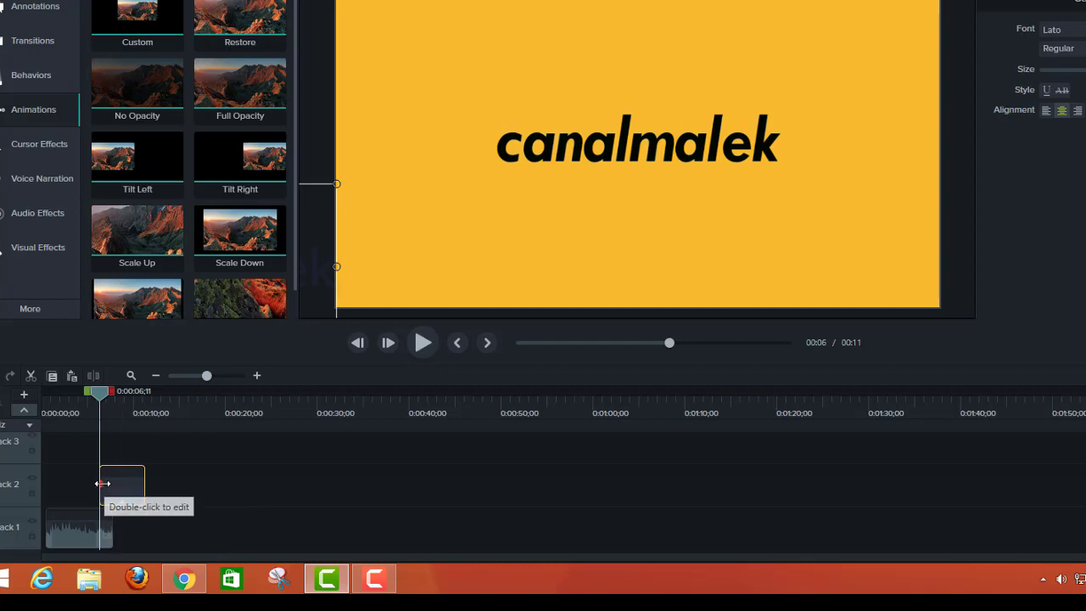
{"action": "left_click_drag", "start_coordinate": [102, 482], "coordinate": [153, 486]}
{"action": "left_click_drag", "start_coordinate": [156, 487], "coordinate": [156, 487]}
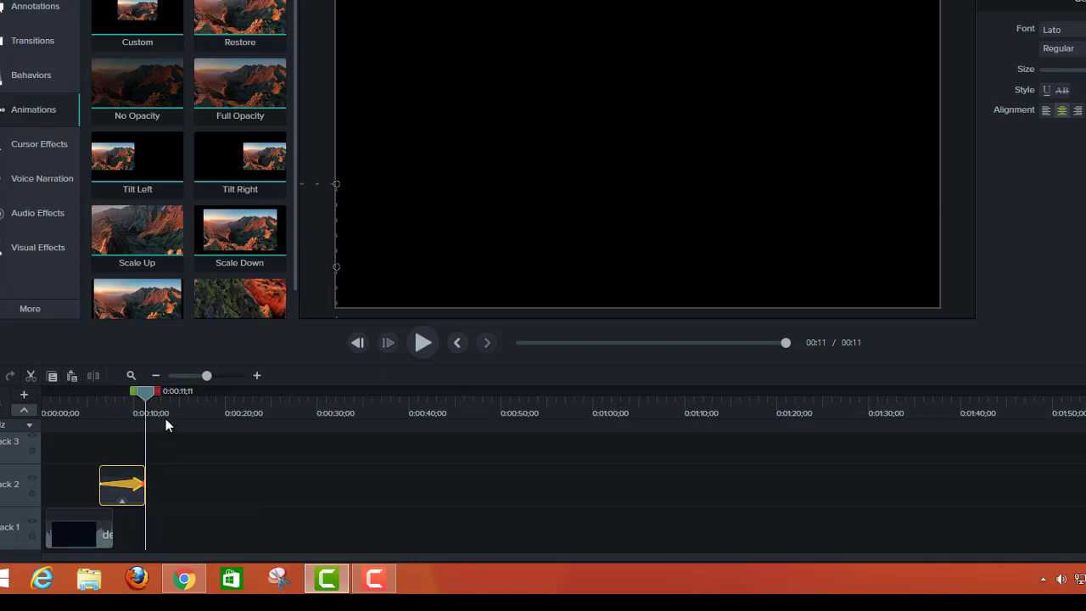
{"action": "left_click_drag", "start_coordinate": [152, 397], "coordinate": [97, 401]}
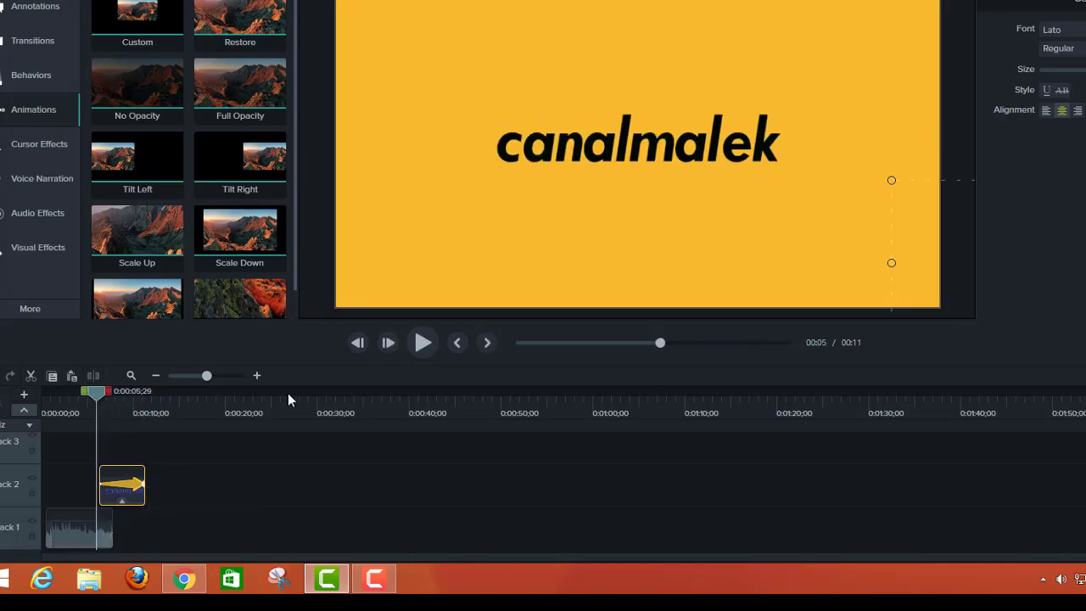
Step: Extend the Track 2 text clip to about 35 seconds and preview the callout's slide across the frame
{"action": "left_click", "coordinate": [422, 343]}
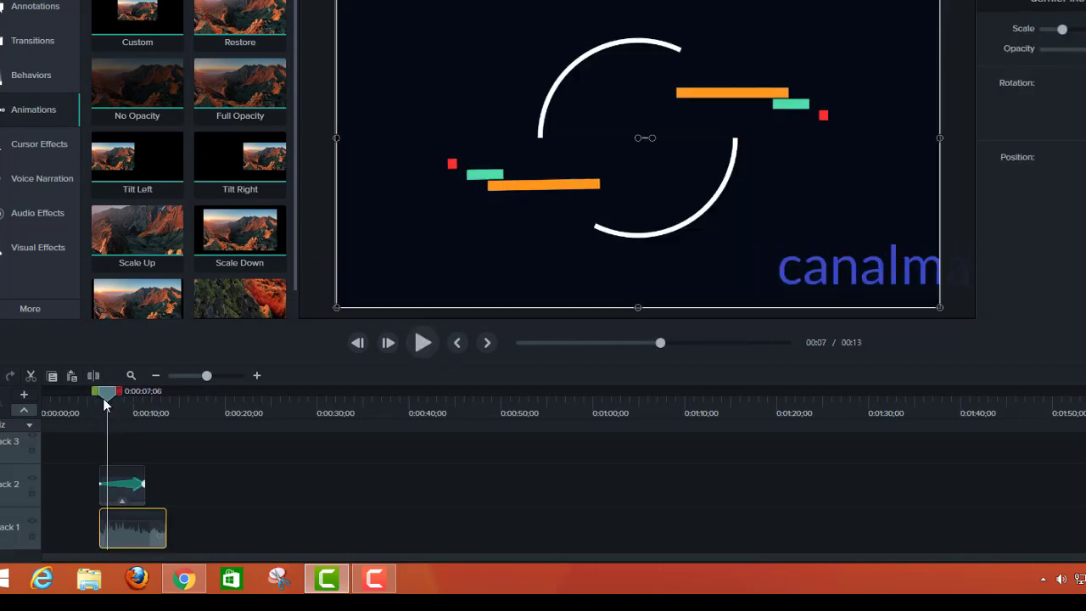
{"action": "left_click_drag", "start_coordinate": [102, 398], "coordinate": [100, 399]}
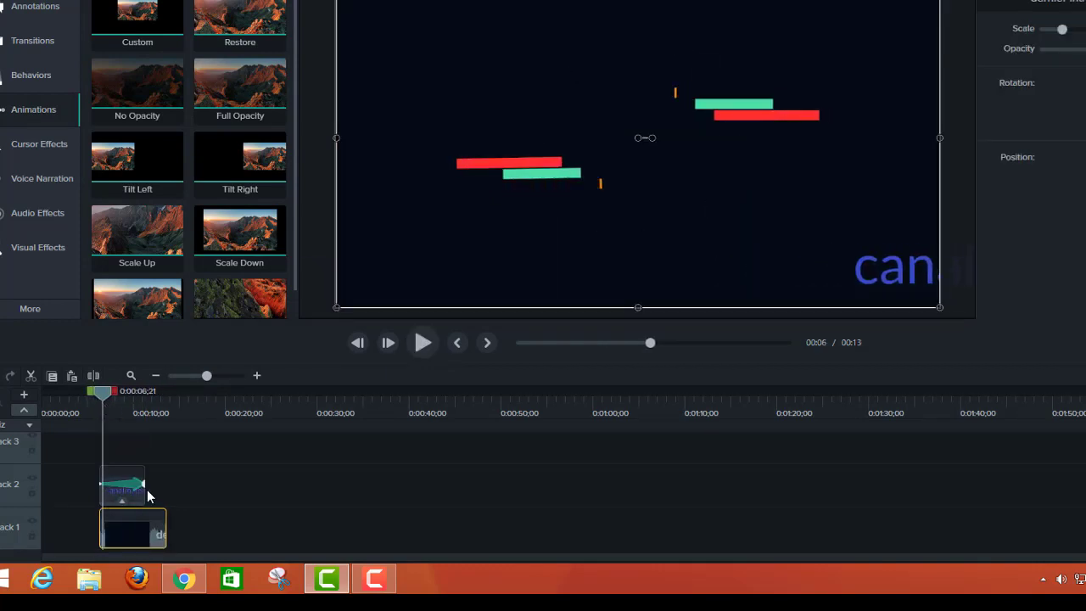
{"action": "left_click_drag", "start_coordinate": [145, 498], "coordinate": [422, 491]}
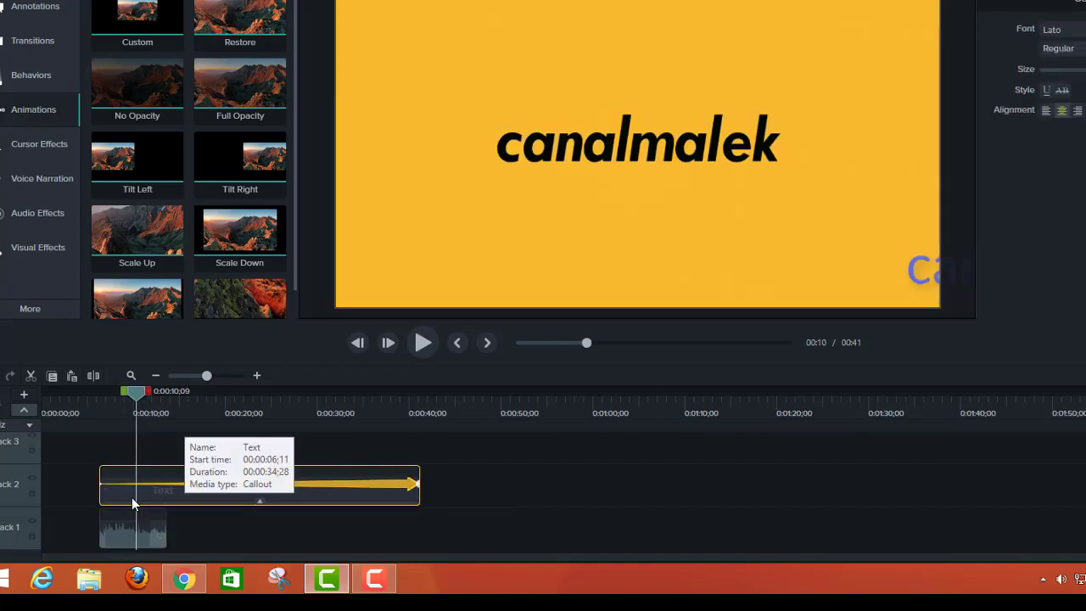
{"action": "left_click", "coordinate": [928, 284]}
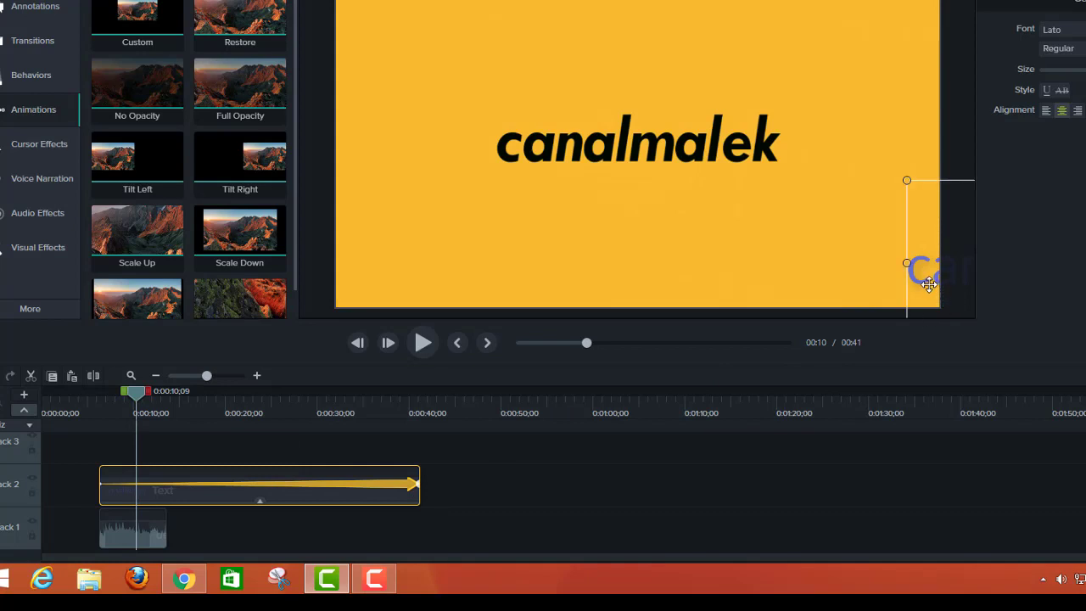
{"action": "left_click", "coordinate": [422, 343]}
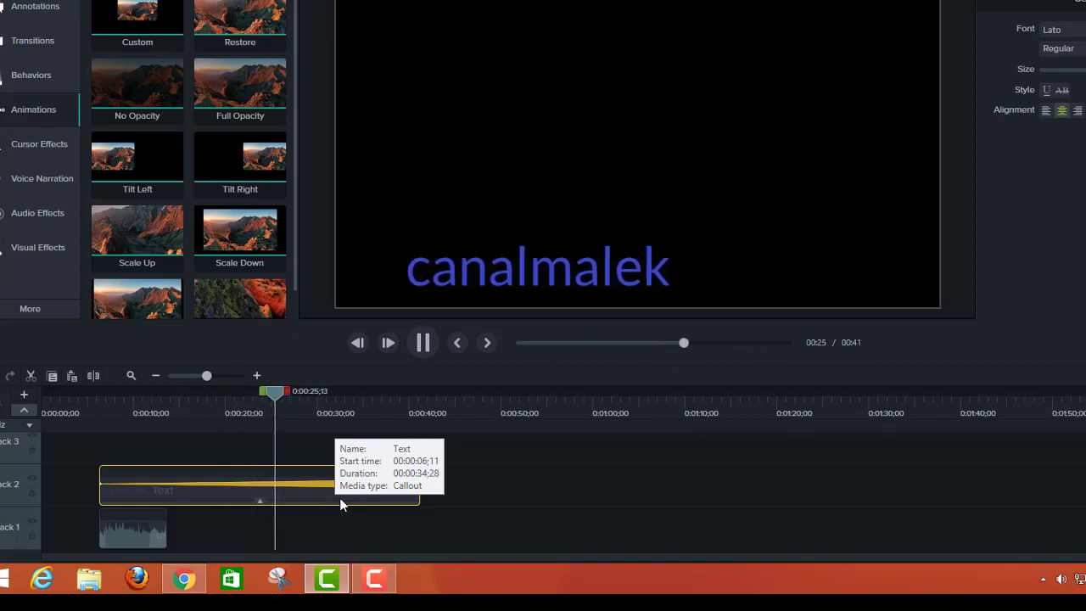
{"action": "left_click", "coordinate": [423, 342]}
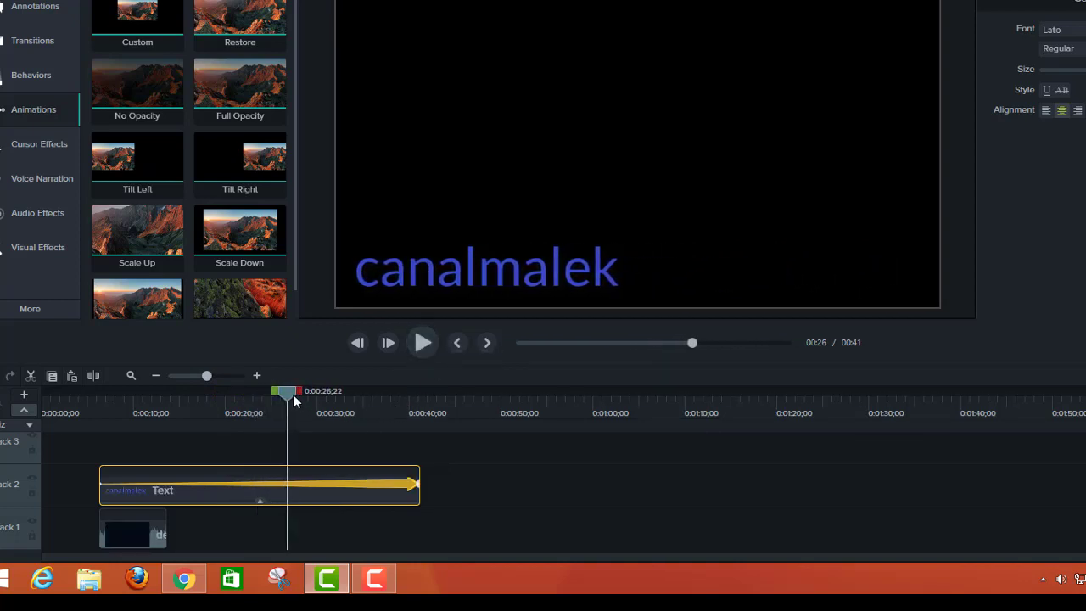
Step: Shorten the callout's animation to end at about 0:00:09;08 and preview the faster slide
{"action": "left_click", "coordinate": [459, 268]}
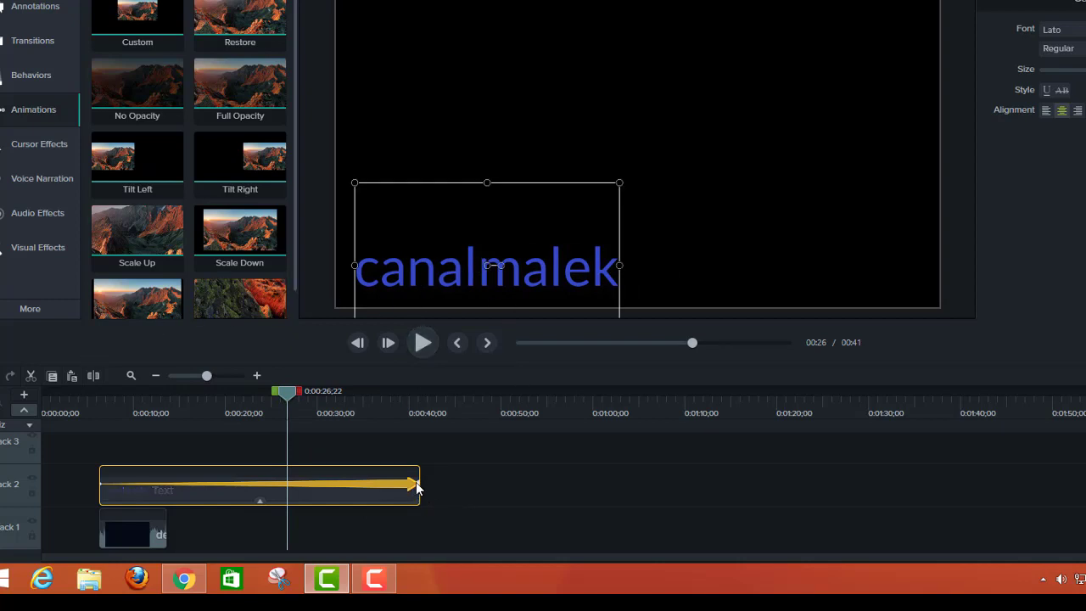
{"action": "left_click_drag", "start_coordinate": [416, 482], "coordinate": [127, 484]}
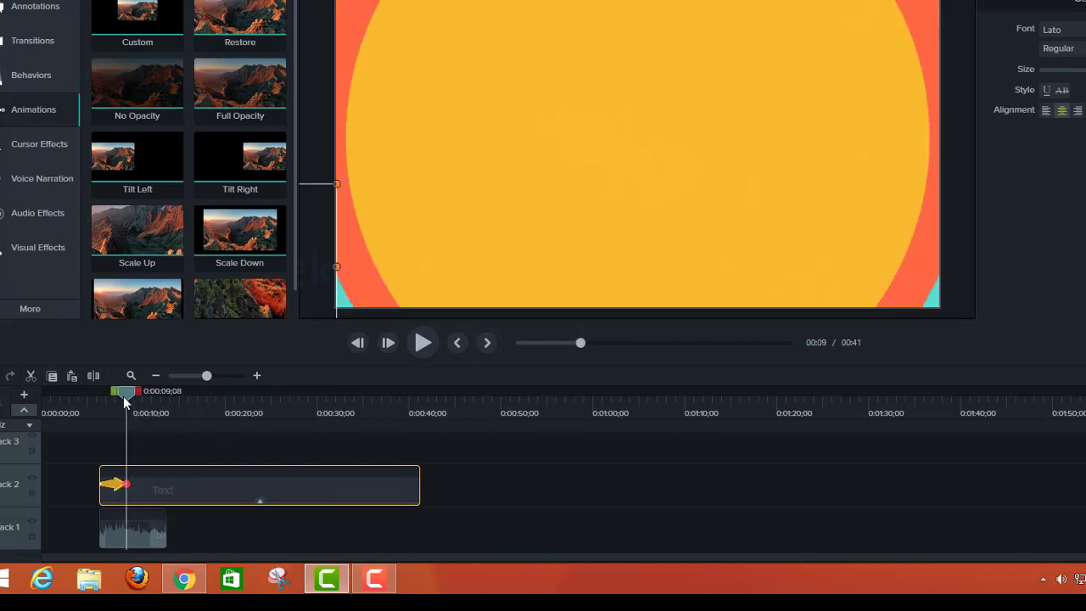
{"action": "left_click_drag", "start_coordinate": [123, 396], "coordinate": [103, 399]}
{"action": "left_click", "coordinate": [423, 343]}
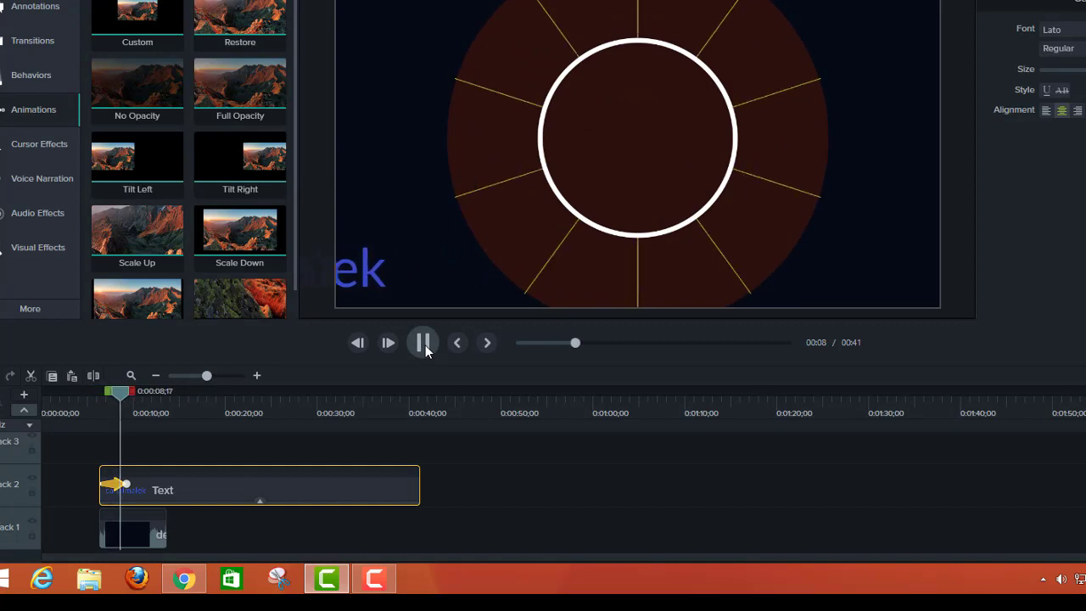
{"action": "key", "text": "space"}
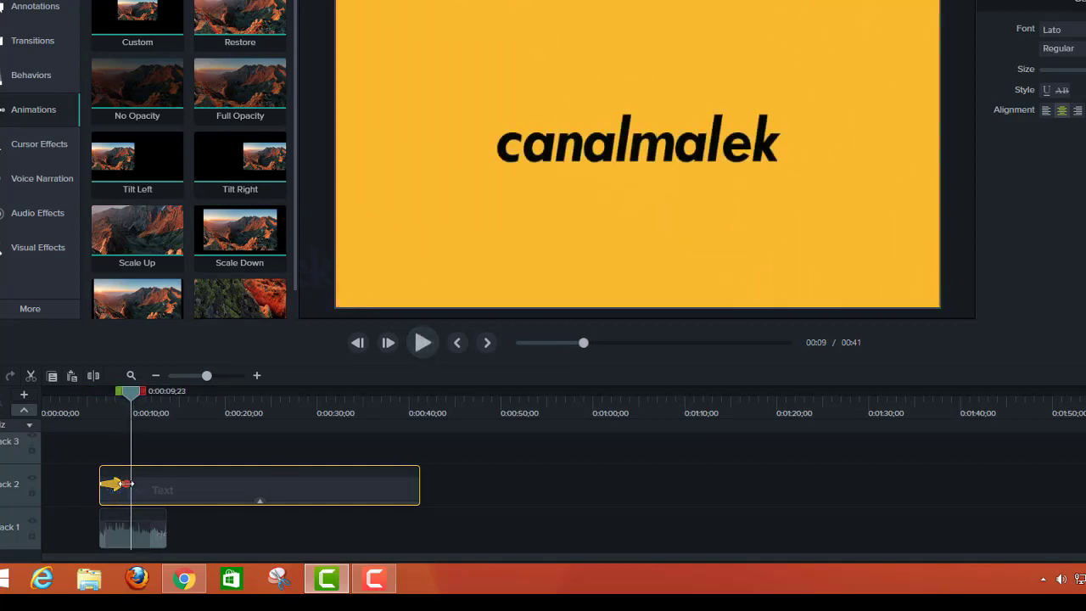
Step: Stretch the callout's animation to the end of the Track 1 video and trim the text clip to match
{"action": "left_click_drag", "start_coordinate": [128, 484], "coordinate": [167, 484]}
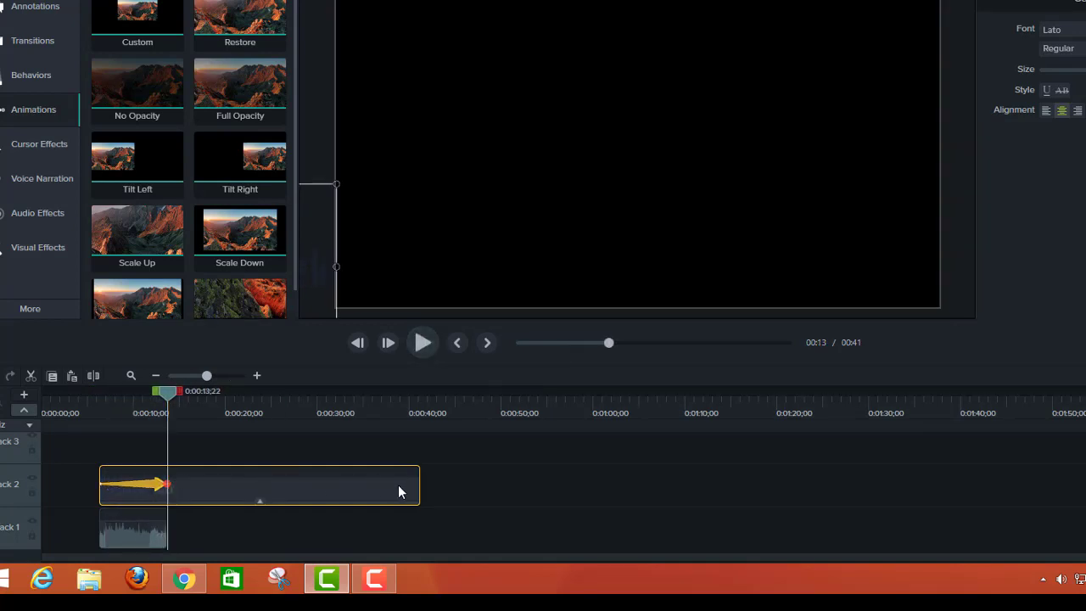
{"action": "left_click_drag", "start_coordinate": [419, 486], "coordinate": [167, 484]}
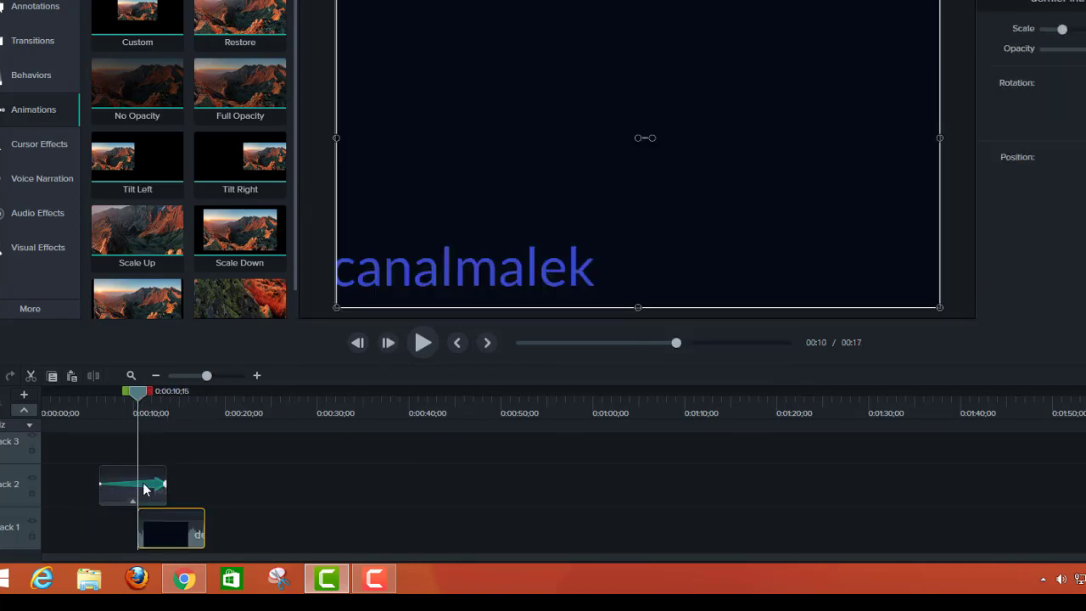
Step: Delete the slide animation from the text clip on Track 2
{"action": "right_click", "coordinate": [146, 489]}
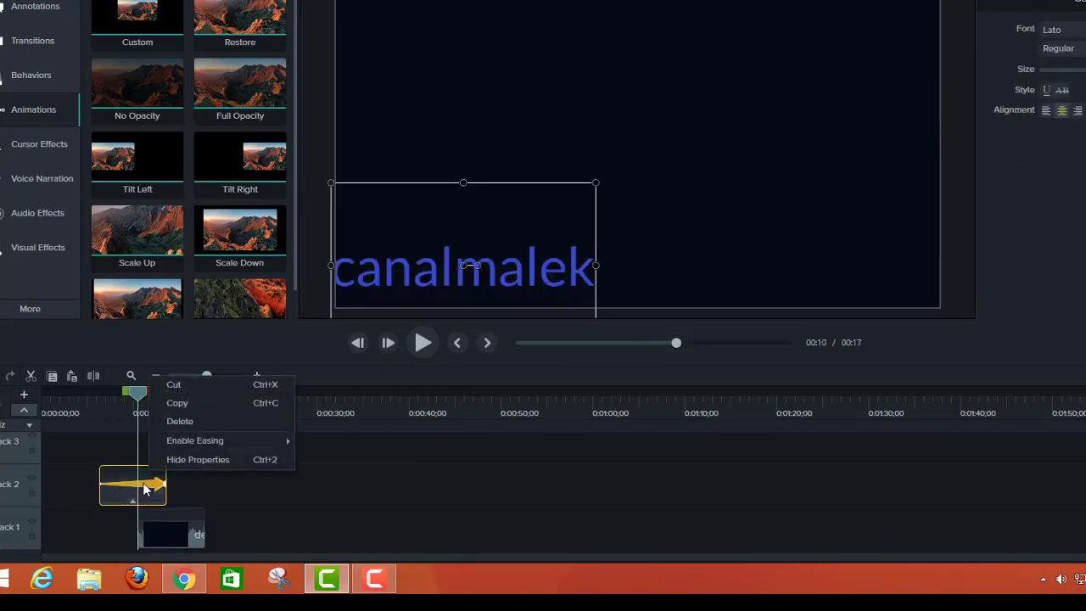
{"action": "left_click", "coordinate": [168, 457]}
{"action": "left_click", "coordinate": [126, 487]}
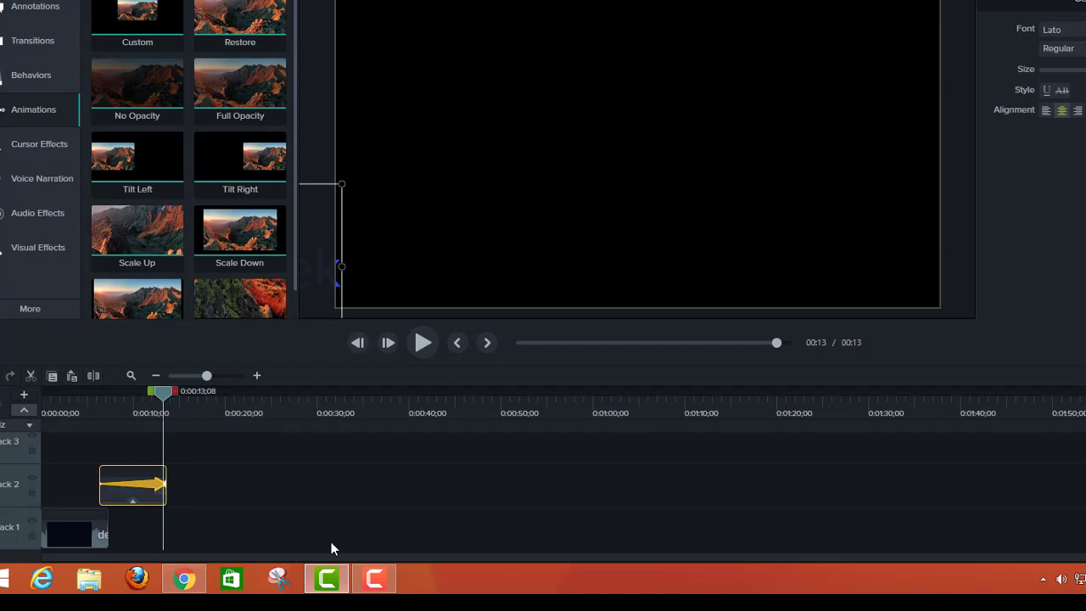
{"action": "right_click", "coordinate": [136, 490]}
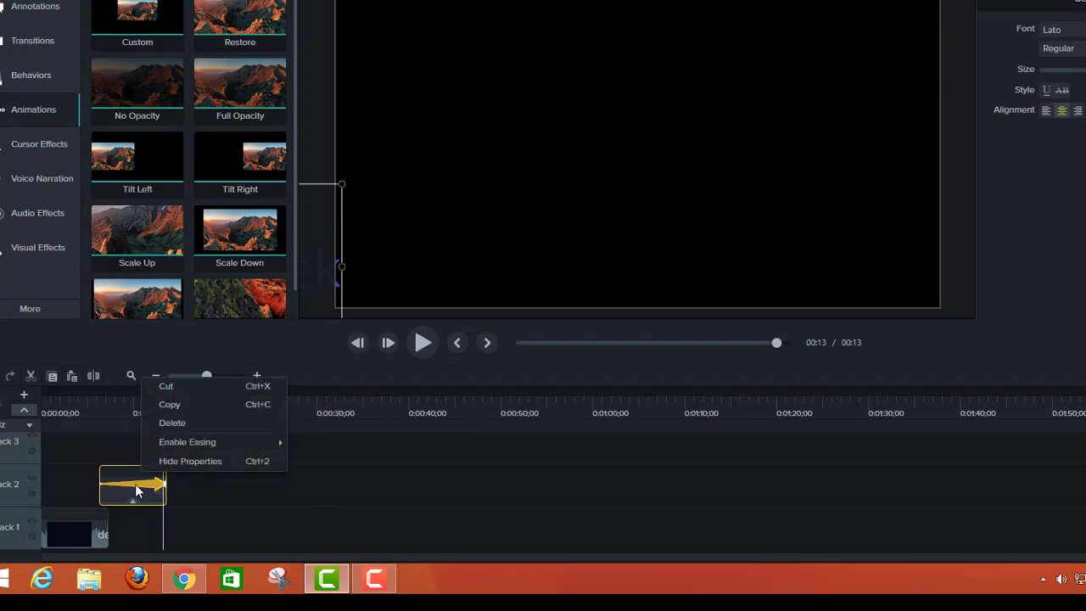
{"action": "left_click", "coordinate": [171, 423]}
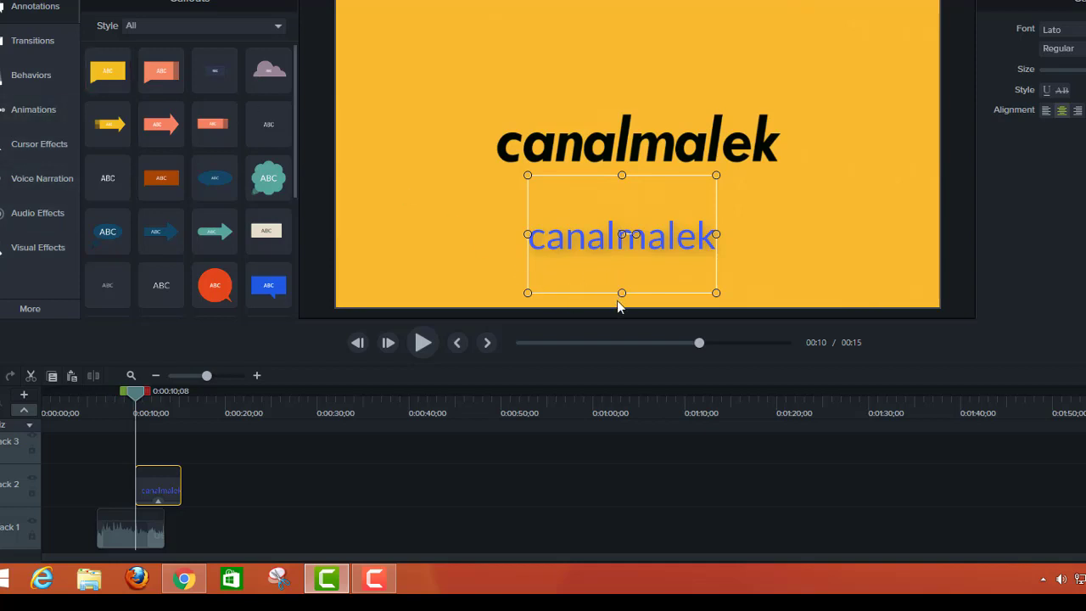
Step: Move the blue text callout just below the bottom edge of the video frame and apply the Custom animation to it
{"action": "left_click", "coordinate": [158, 472]}
{"action": "left_click_drag", "start_coordinate": [598, 196], "coordinate": [606, 323]}
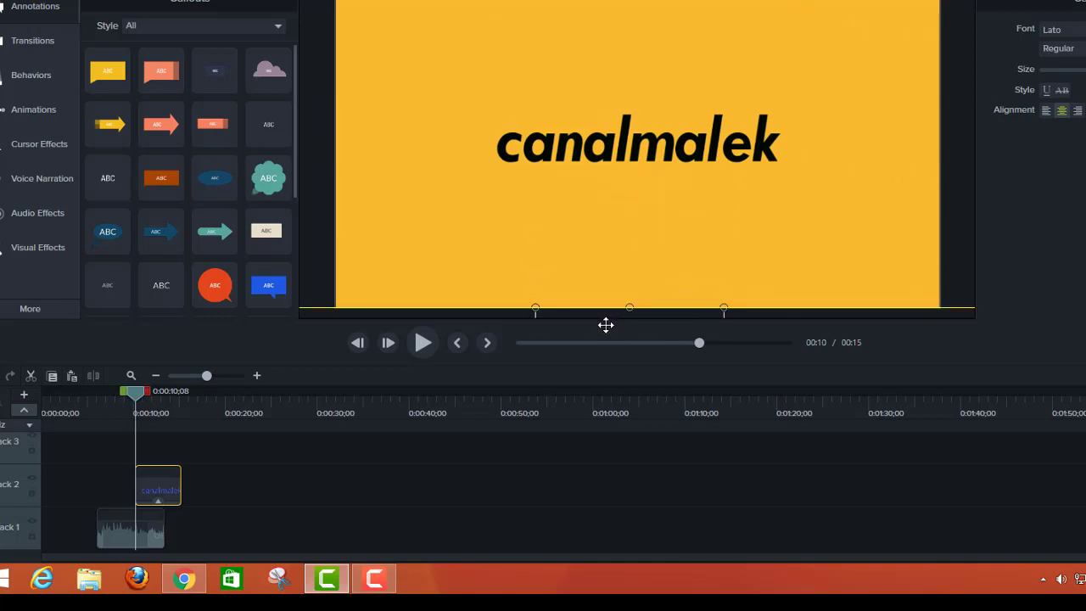
{"action": "left_click", "coordinate": [26, 117]}
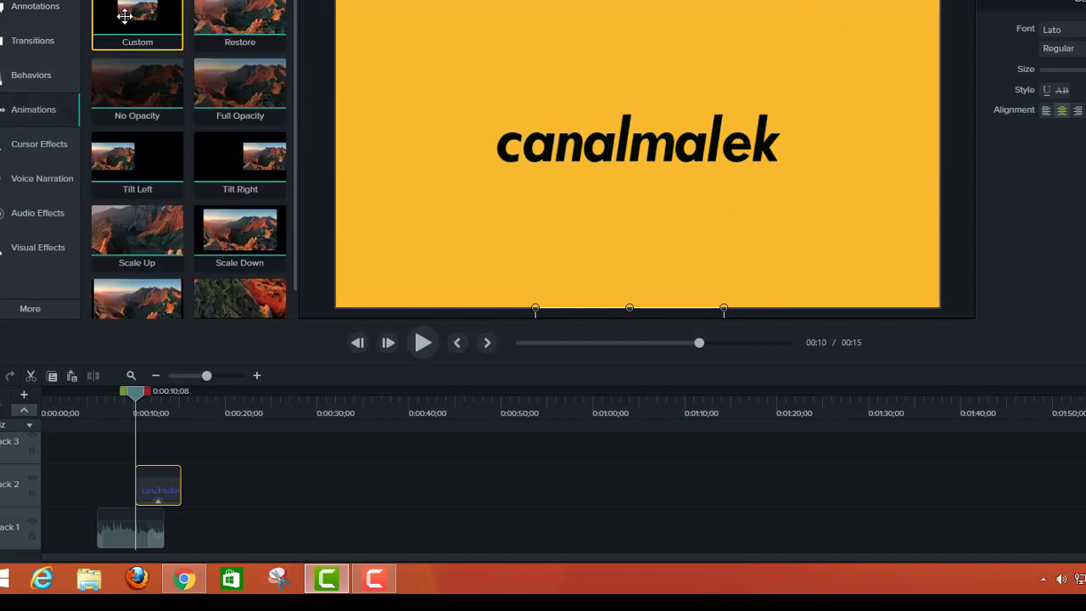
{"action": "left_click", "coordinate": [180, 32]}
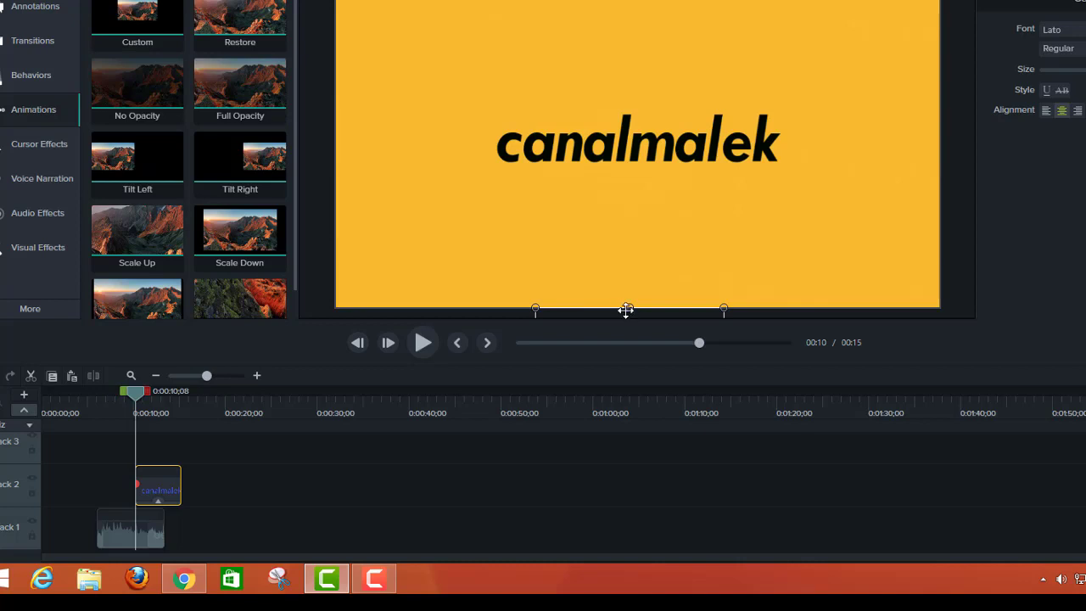
Step: Move the callout past the top edge of the frame, stretch its animation across the Track 2 clip, and preview the upward slide
{"action": "left_click_drag", "start_coordinate": [630, 318], "coordinate": [630, 158]}
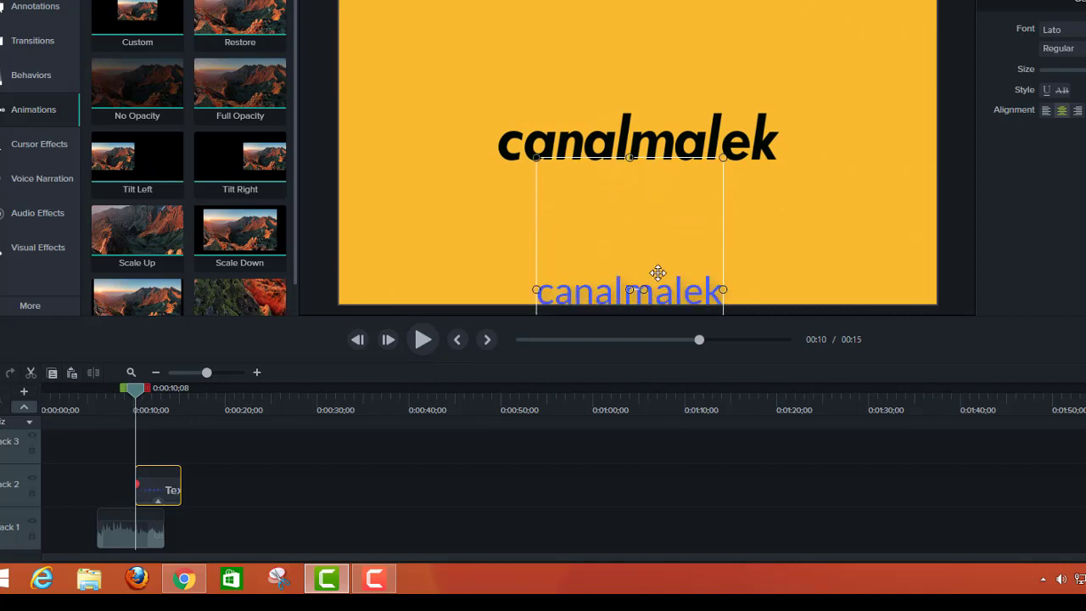
{"action": "left_click_drag", "start_coordinate": [650, 289], "coordinate": [601, 0]}
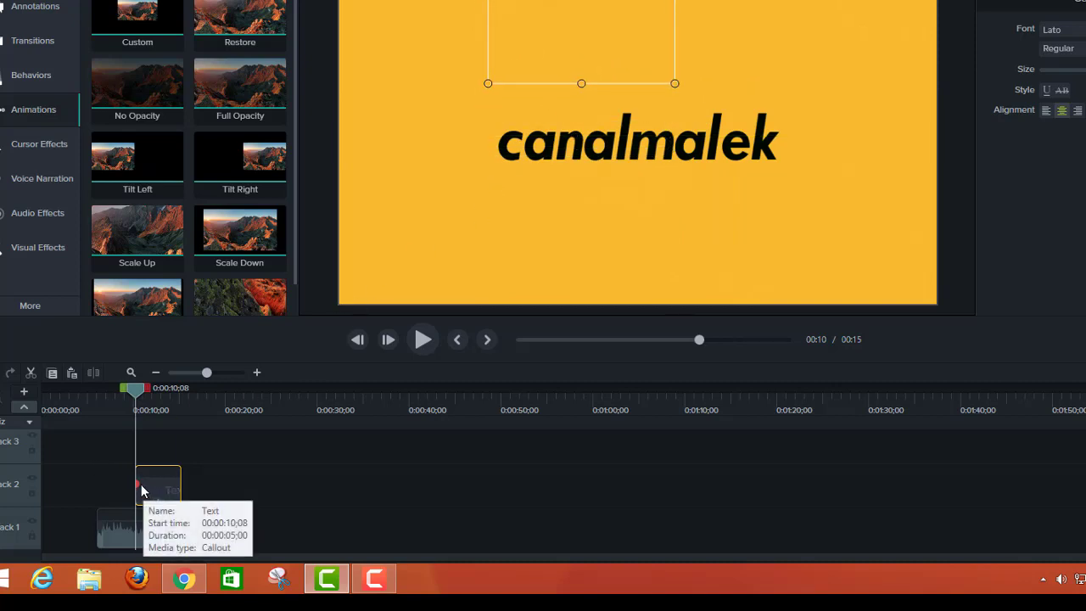
{"action": "left_click_drag", "start_coordinate": [140, 489], "coordinate": [180, 486]}
{"action": "left_click_drag", "start_coordinate": [181, 396], "coordinate": [131, 410]}
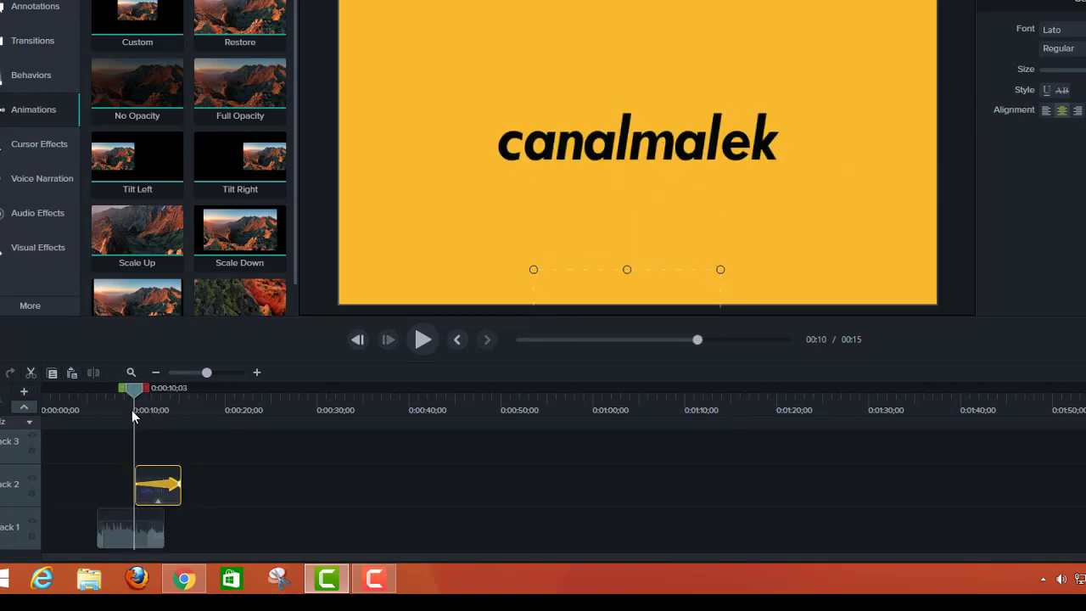
{"action": "left_click", "coordinate": [422, 338]}
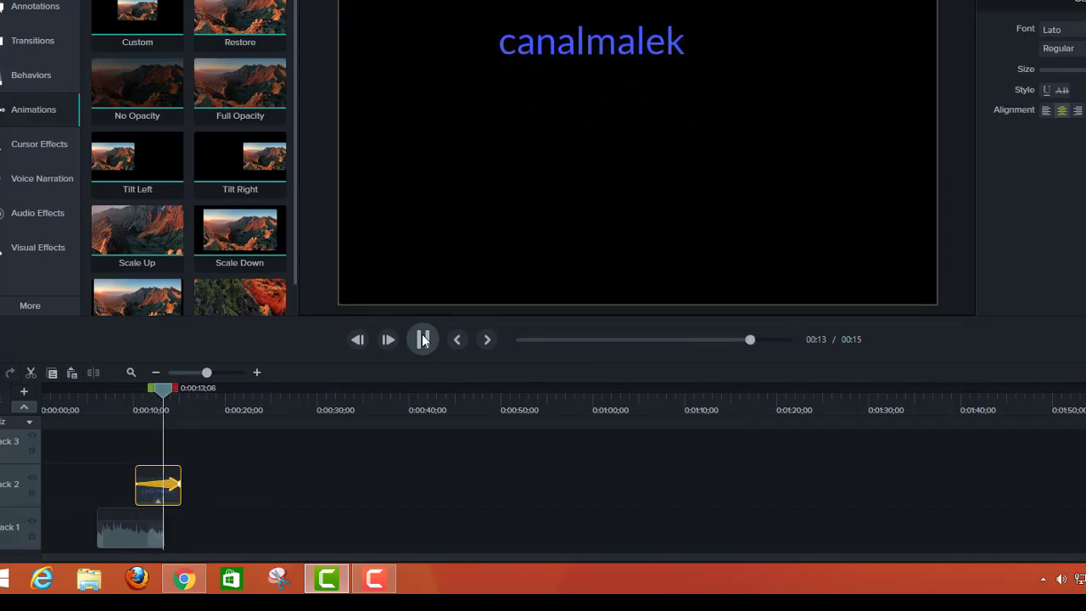
{"action": "left_click", "coordinate": [423, 339]}
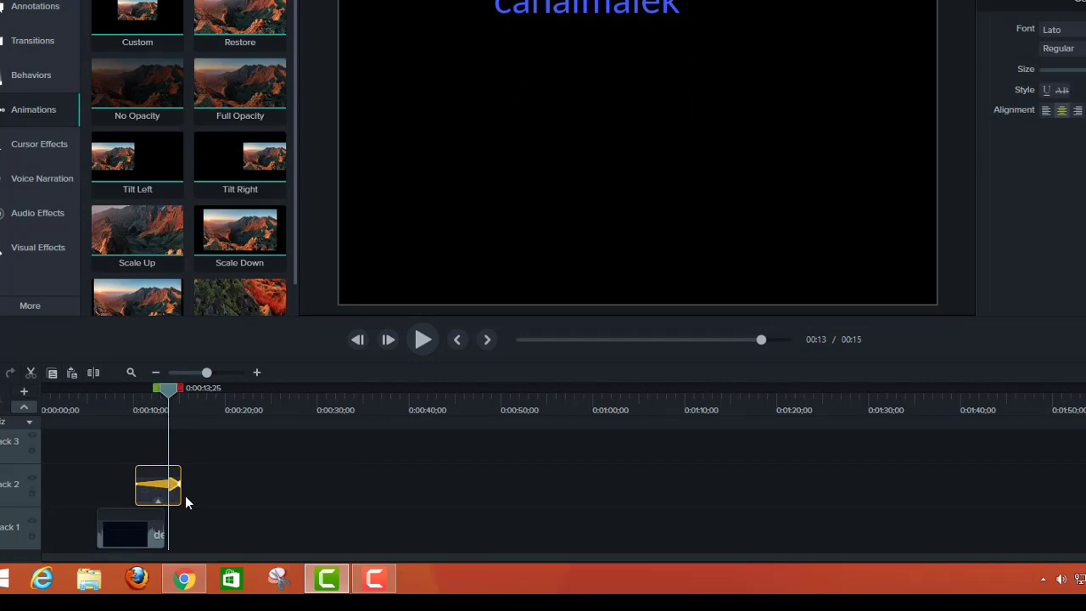
Step: Extend the text clip to about 0:00:34, stretch its animation to about 0:00:33, and preview the slower upward slide
{"action": "left_click_drag", "start_coordinate": [180, 492], "coordinate": [353, 493]}
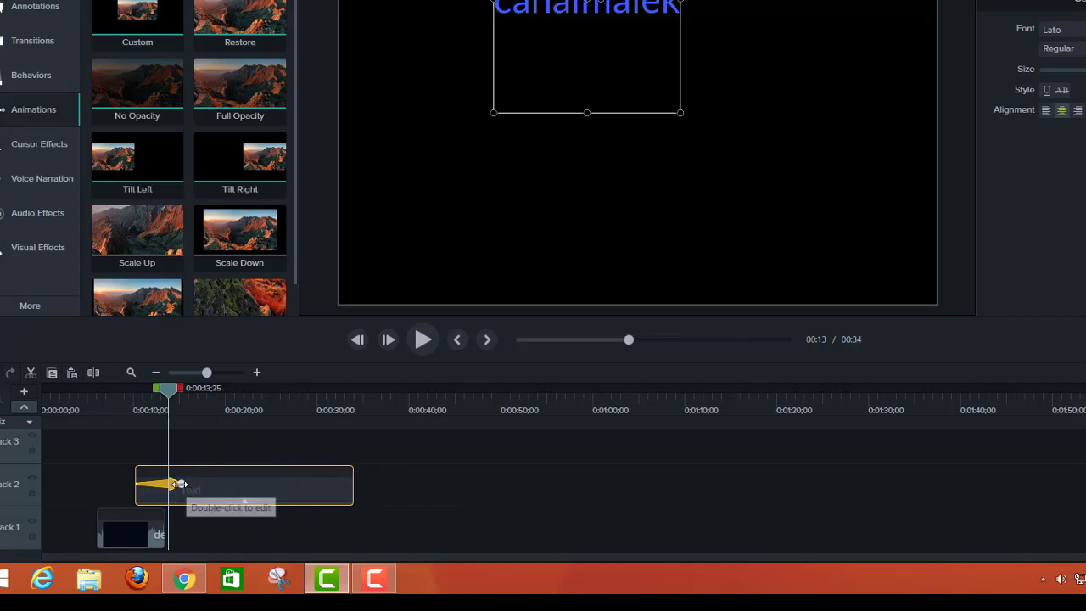
{"action": "left_click_drag", "start_coordinate": [180, 484], "coordinate": [345, 483]}
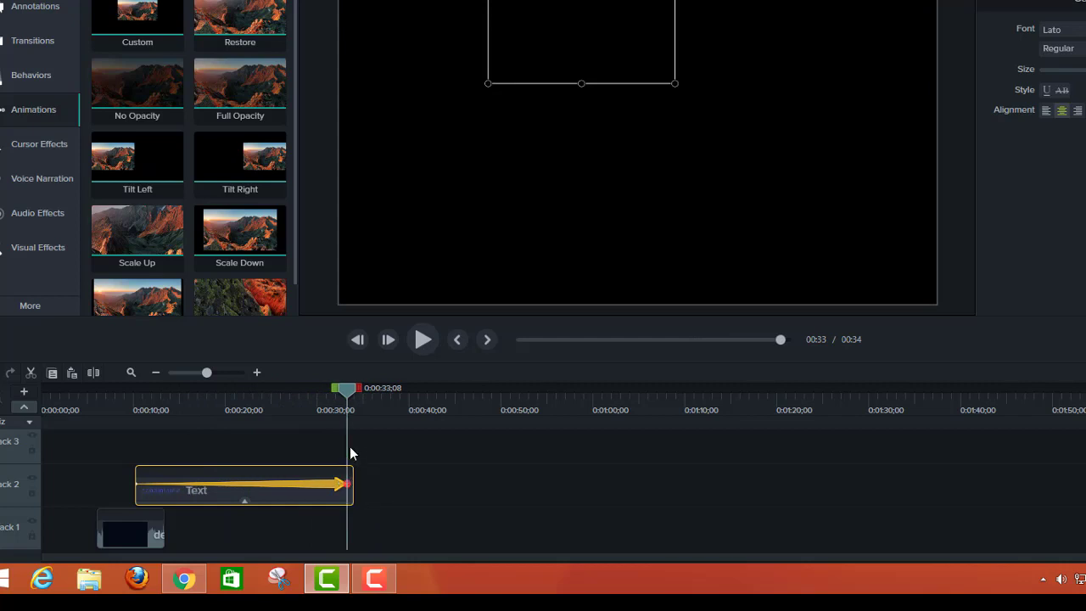
{"action": "left_click", "coordinate": [155, 412]}
{"action": "left_click", "coordinate": [138, 411]}
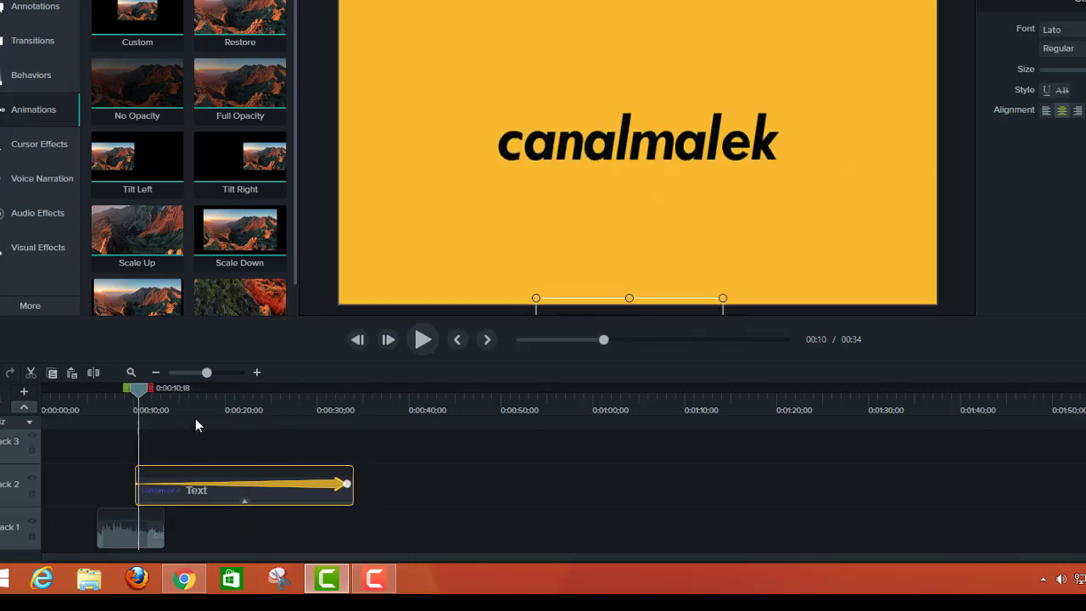
{"action": "left_click", "coordinate": [421, 342]}
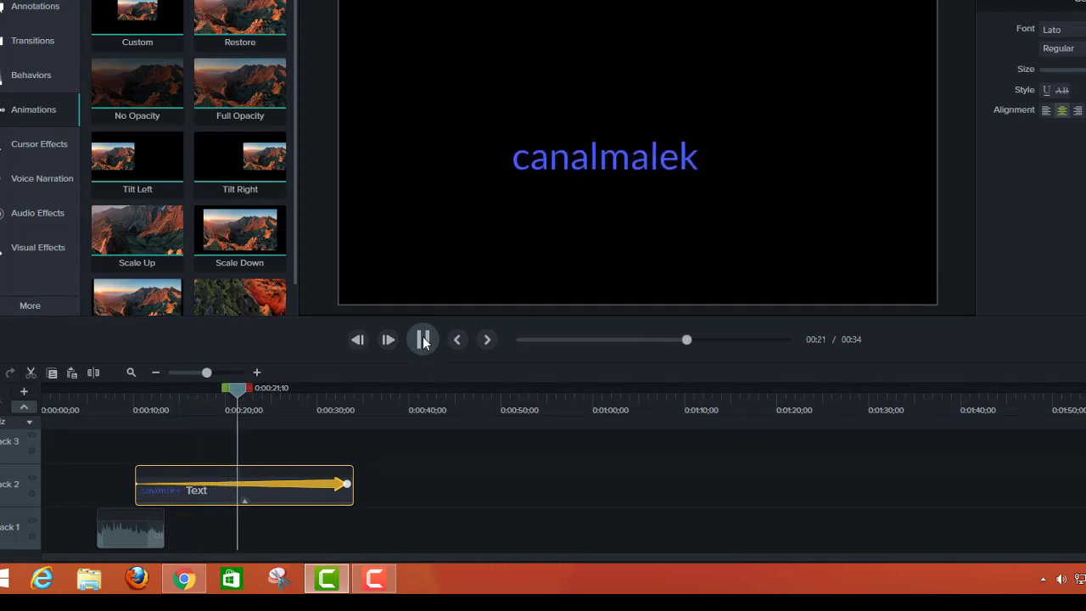
{"action": "left_click", "coordinate": [423, 341]}
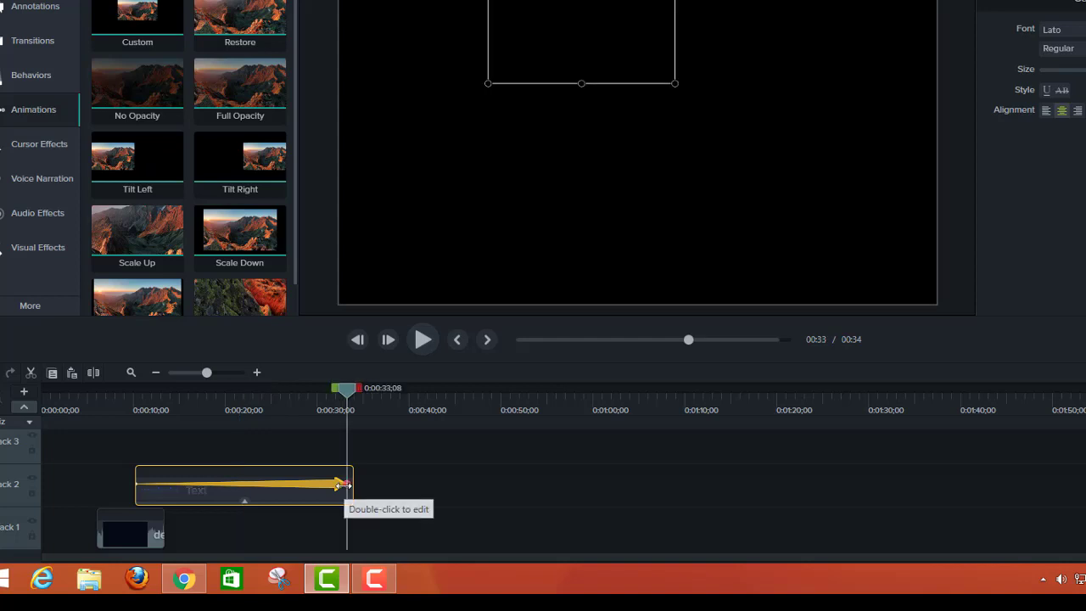
Step: Shorten the callout's animation to end with the Track 1 video at about 0:00:13 and preview the faster upward slide
{"action": "left_click_drag", "start_coordinate": [346, 484], "coordinate": [158, 489]}
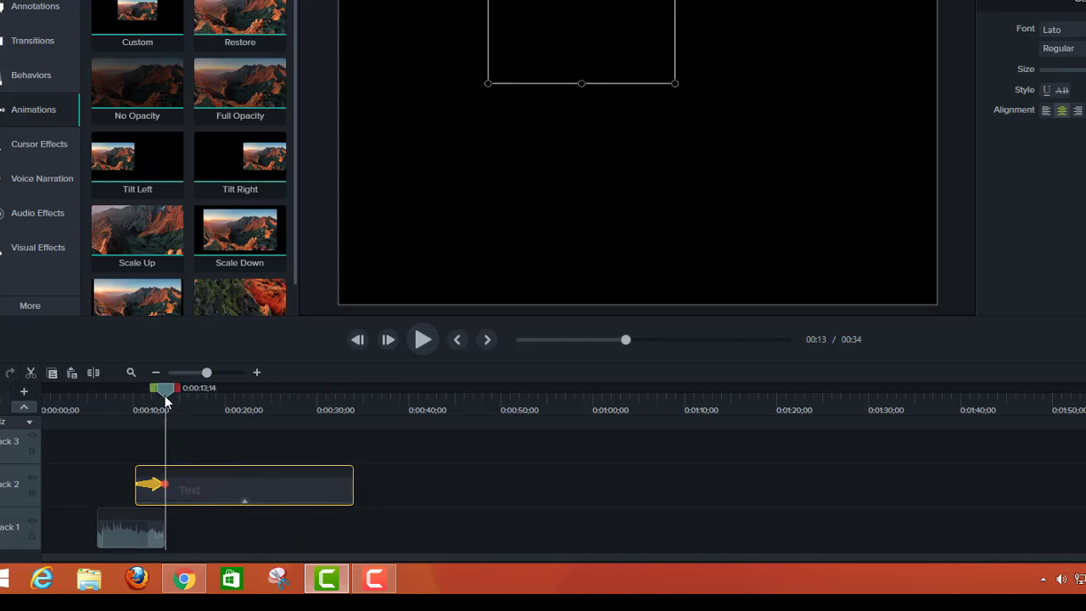
{"action": "left_click_drag", "start_coordinate": [165, 395], "coordinate": [133, 401]}
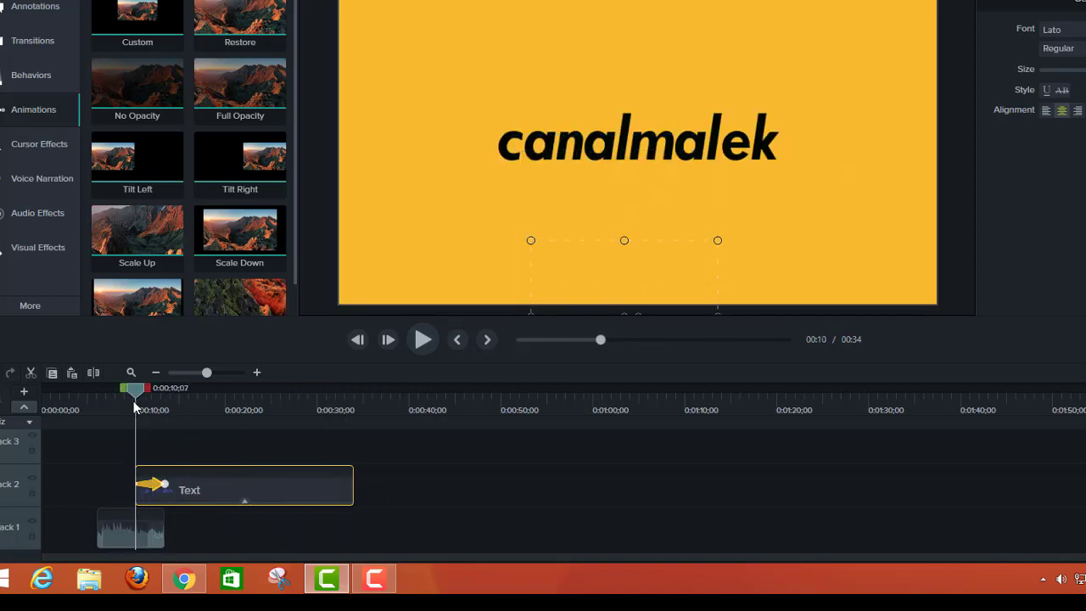
{"action": "left_click", "coordinate": [422, 339]}
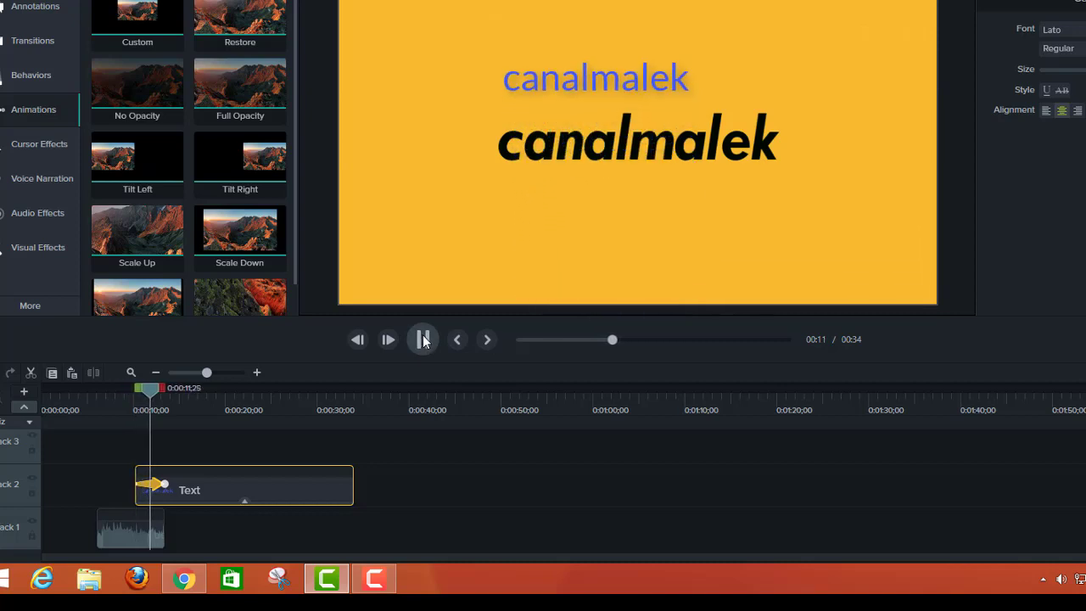
{"action": "left_click", "coordinate": [422, 339]}
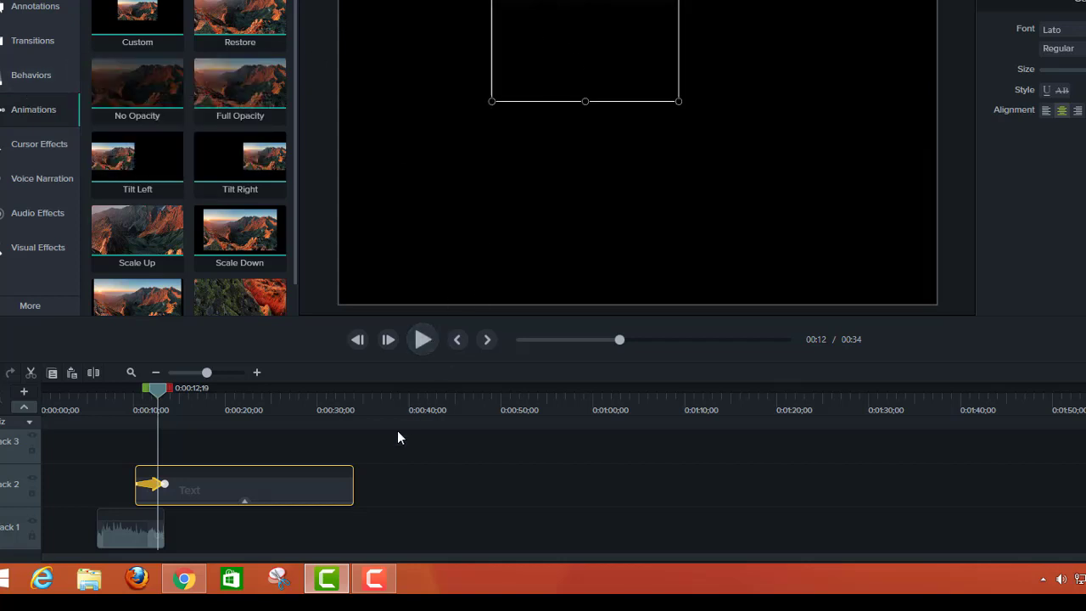
Step: Add the Jump And Fall behavior to the selected text callout and preview it from the start of the clip
{"action": "left_click_drag", "start_coordinate": [154, 385], "coordinate": [132, 393]}
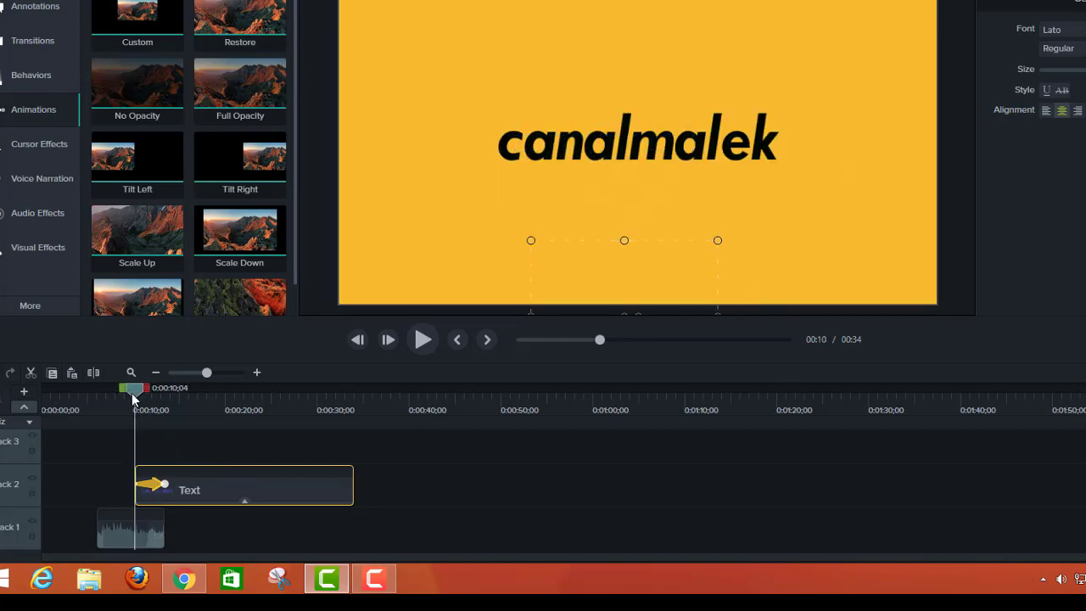
{"action": "left_click", "coordinate": [28, 78]}
{"action": "right_click", "coordinate": [154, 94]}
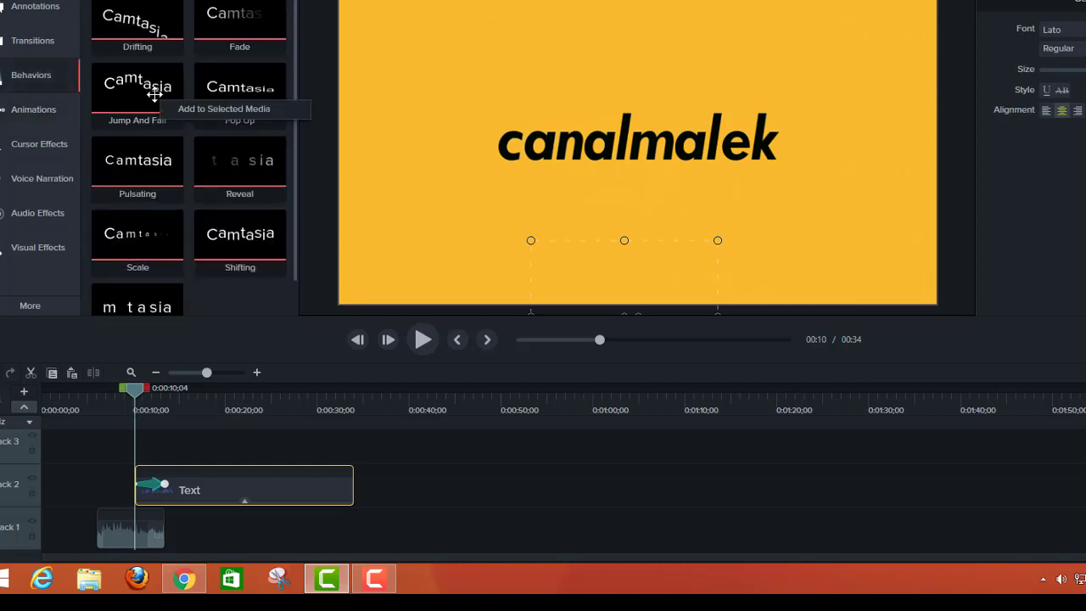
{"action": "left_click", "coordinate": [199, 108]}
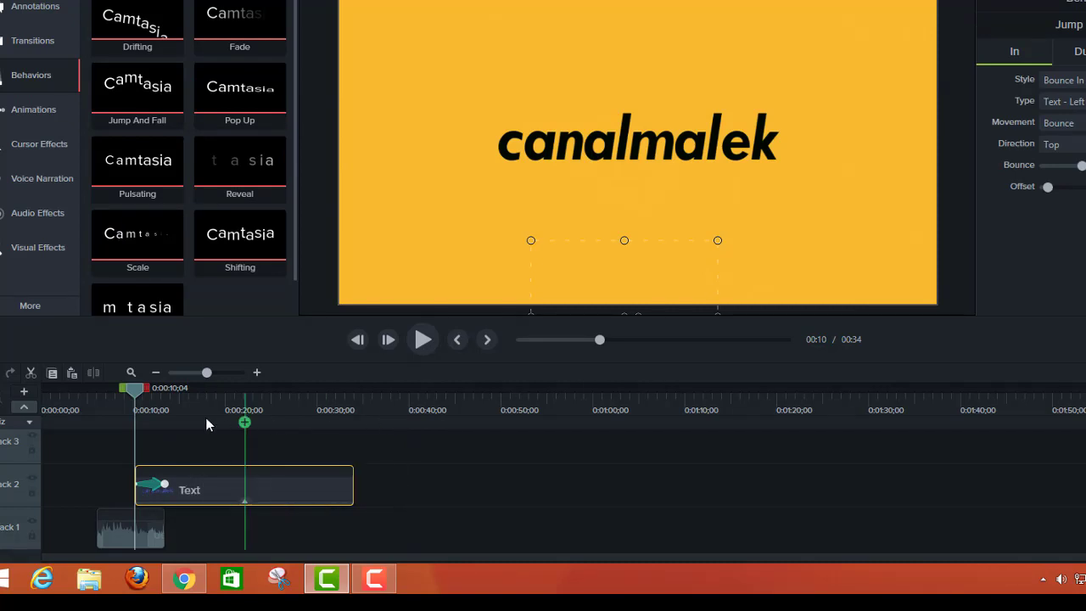
{"action": "left_click", "coordinate": [422, 341]}
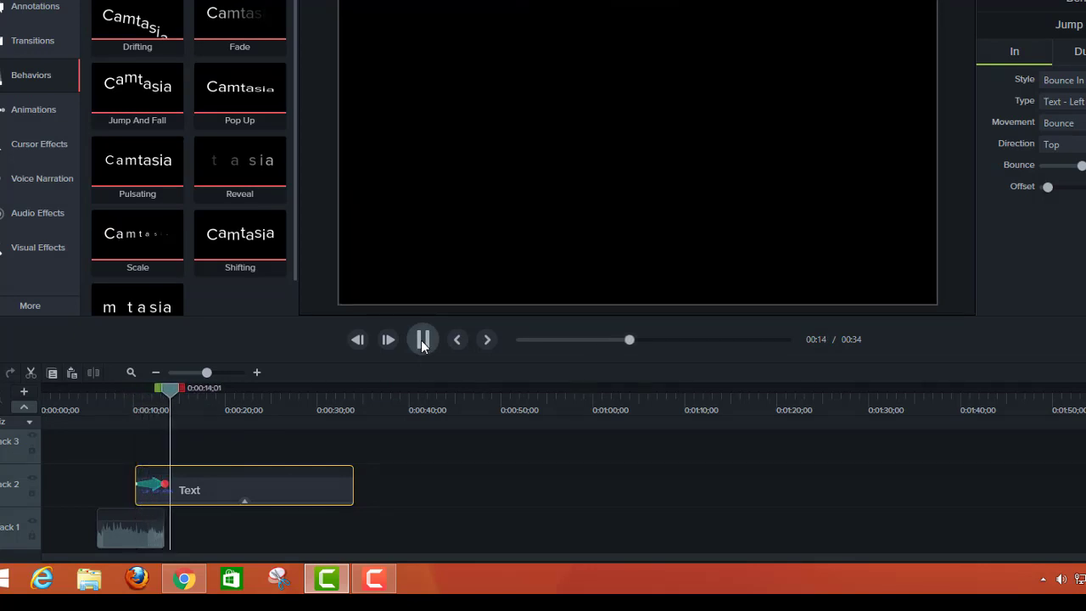
{"action": "left_click", "coordinate": [421, 341]}
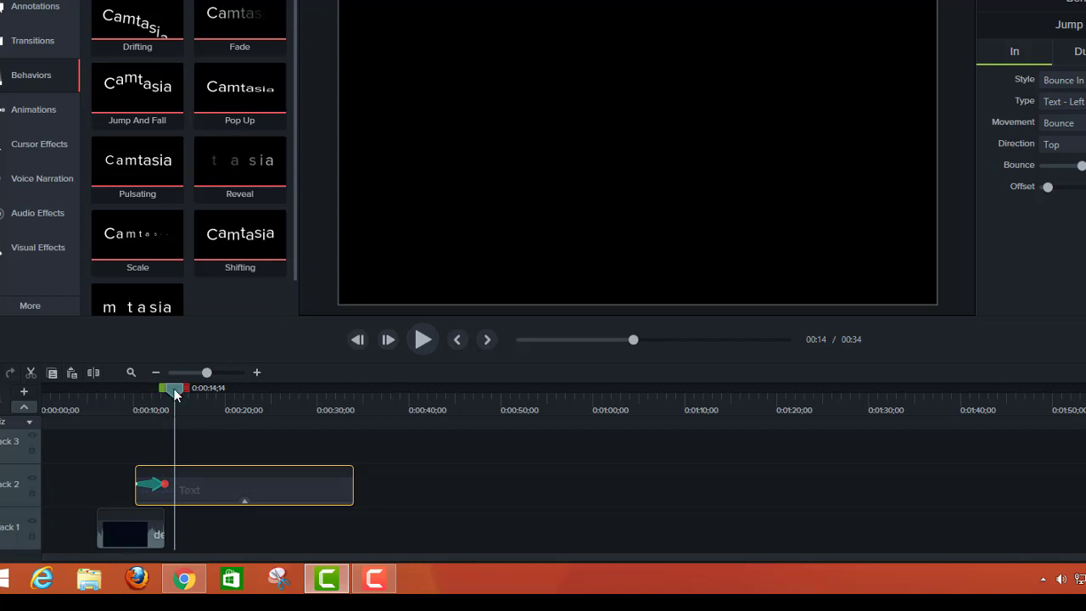
Step: Stretch the callout's animation to nearly the end of its Track 2 clip and preview it with the Jump And Fall behavior
{"action": "left_click_drag", "start_coordinate": [165, 483], "coordinate": [350, 463]}
{"action": "left_click_drag", "start_coordinate": [349, 391], "coordinate": [101, 391]}
{"action": "left_click", "coordinate": [423, 340]}
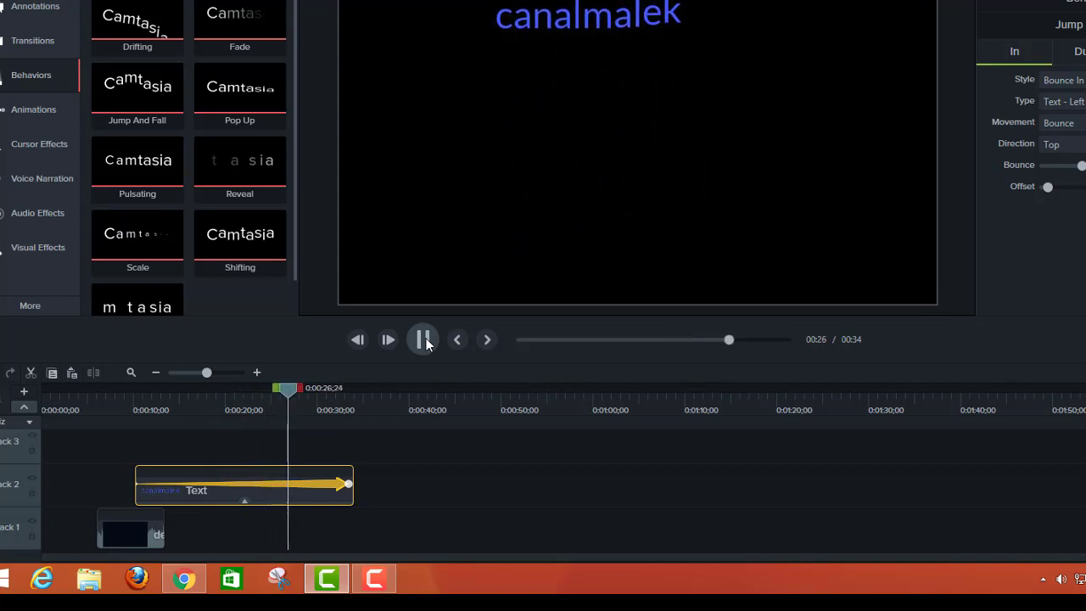
{"action": "left_click", "coordinate": [424, 340]}
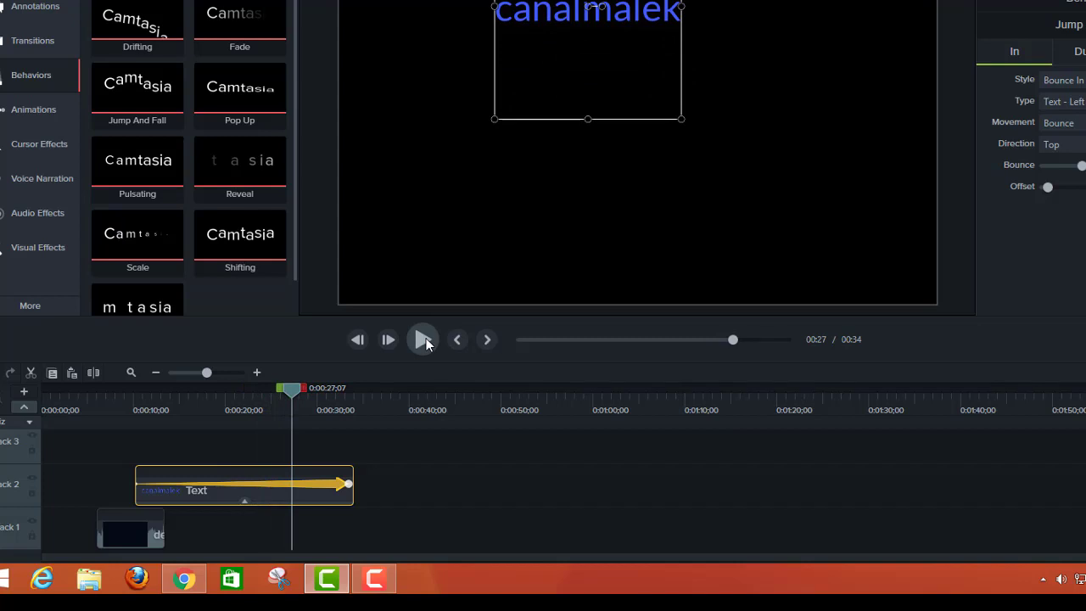